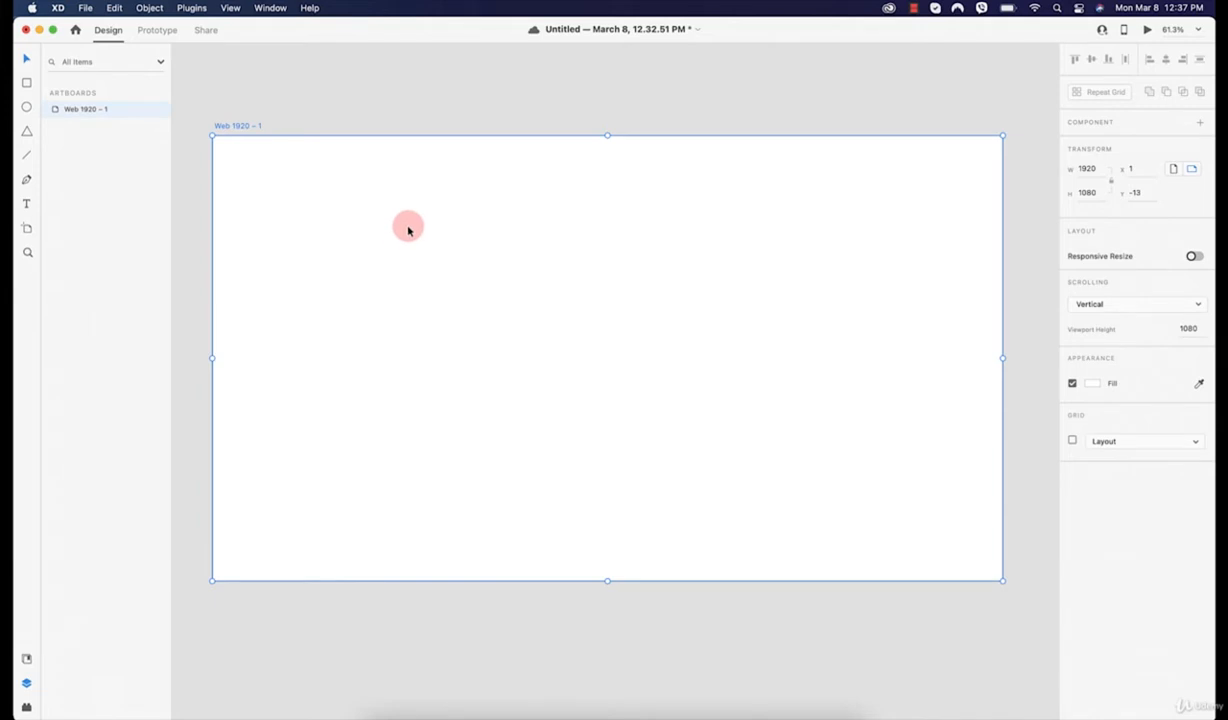
Delete the existing artboard and add a new Web 1920 artboard from the web/desktop presets.
left_click_drag(410, 232, 418, 280)
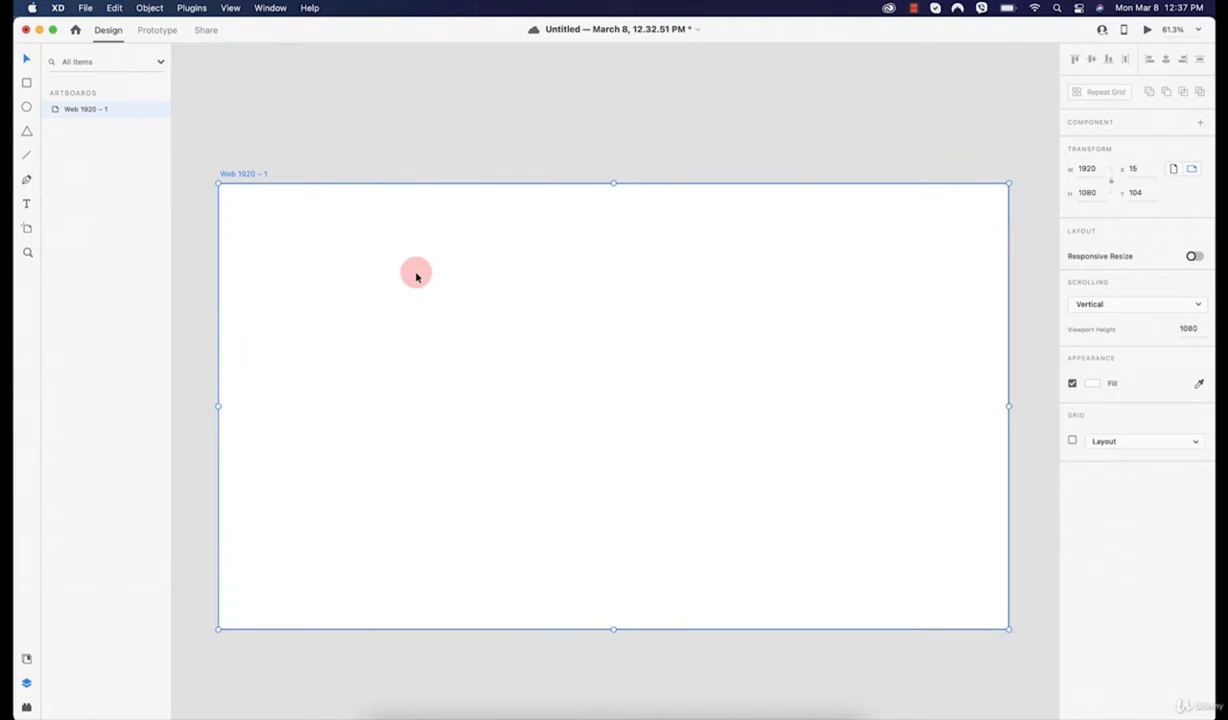
key("Delete")
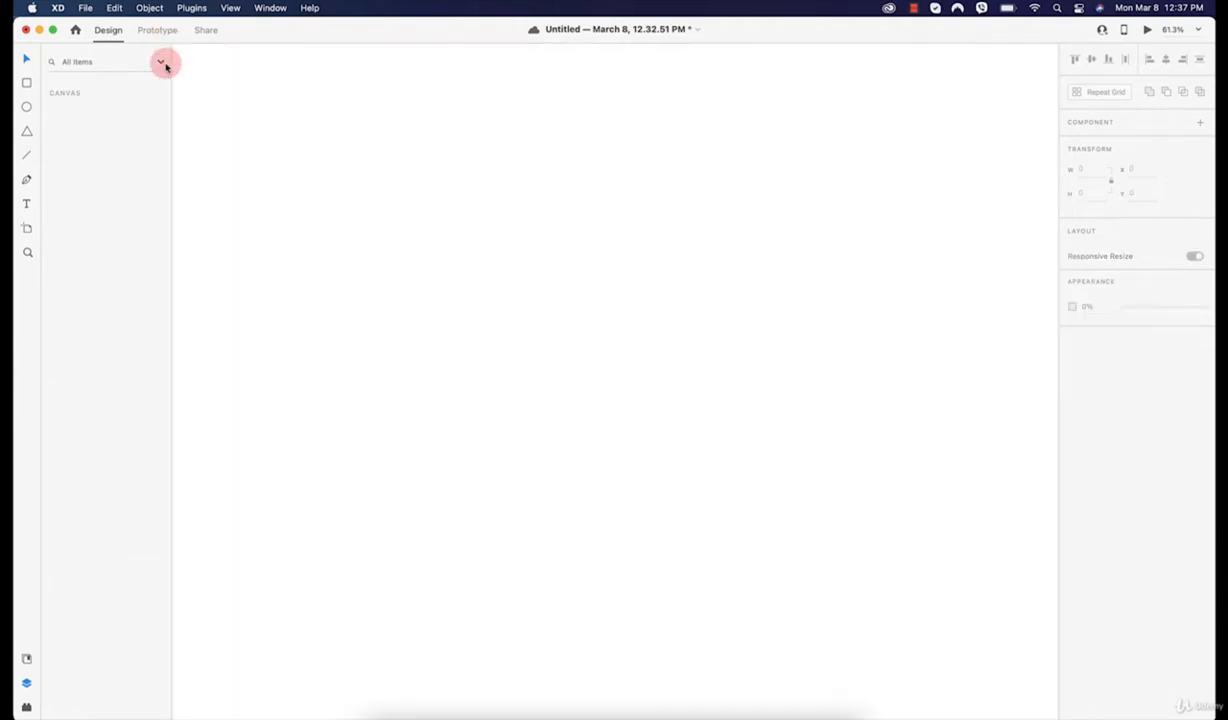
left_click(27, 230)
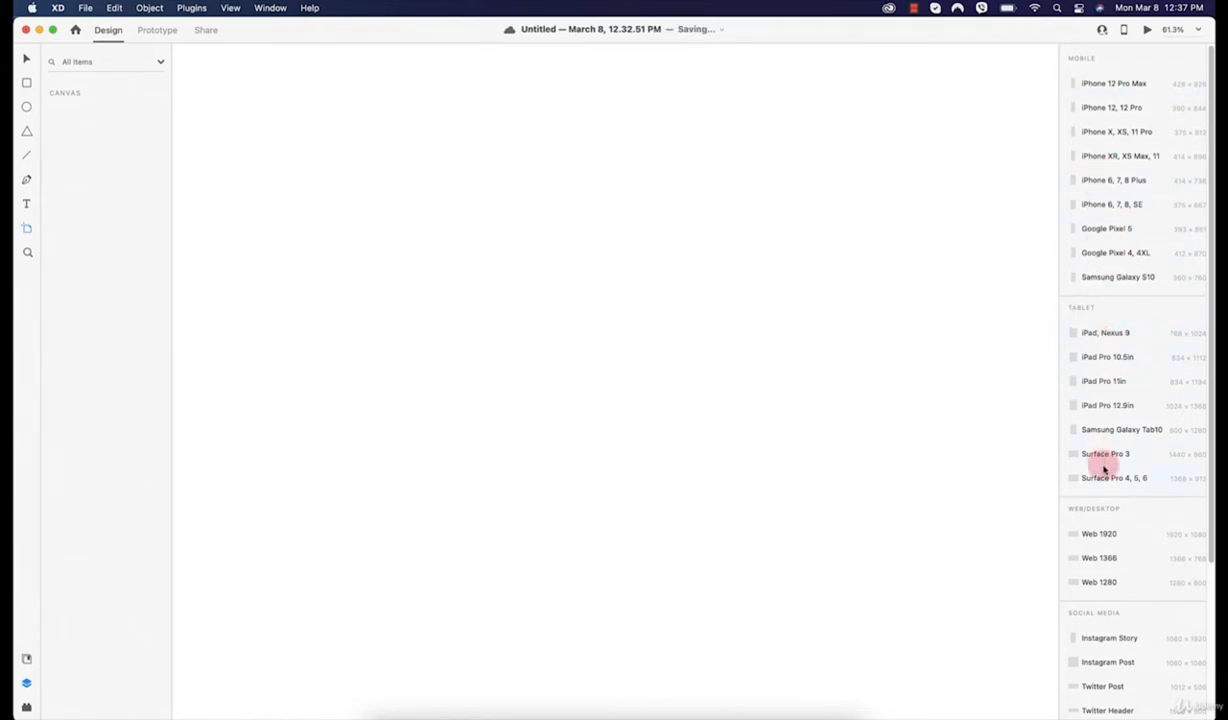
scroll(1104, 468, "down", 5)
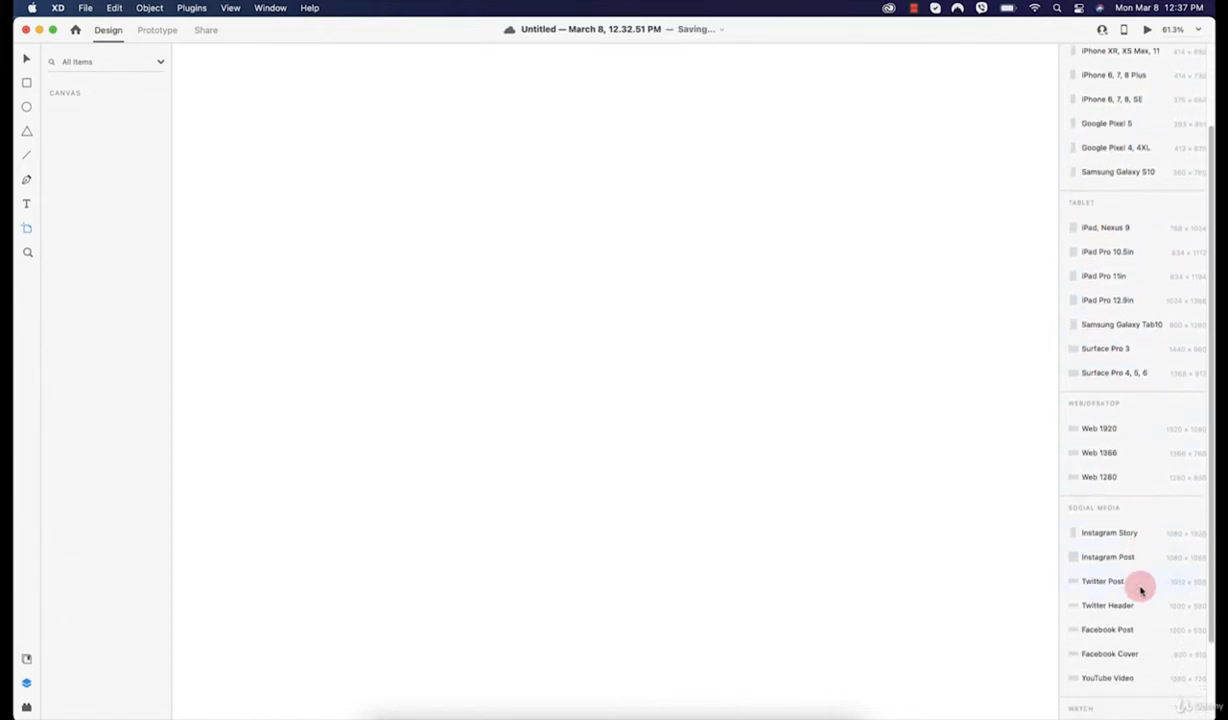
scroll(1141, 590, "down", 5)
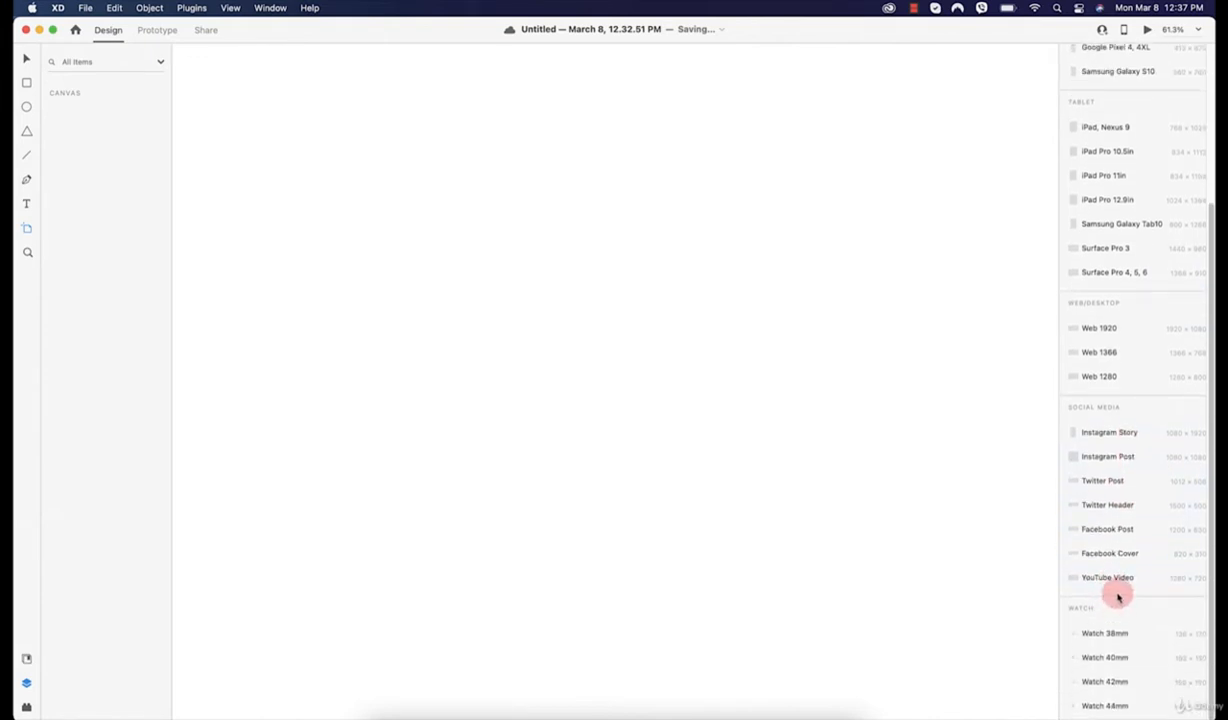
scroll(1084, 447, "up", 10)
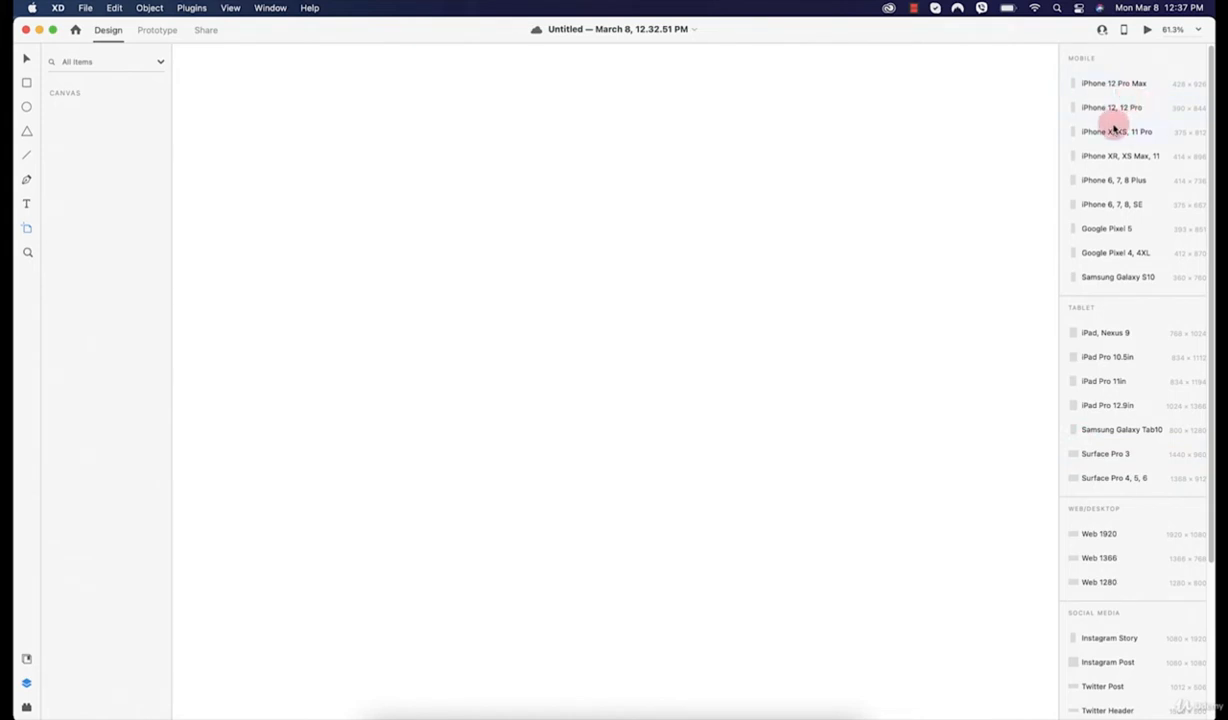
scroll(1115, 450, "down", 1)
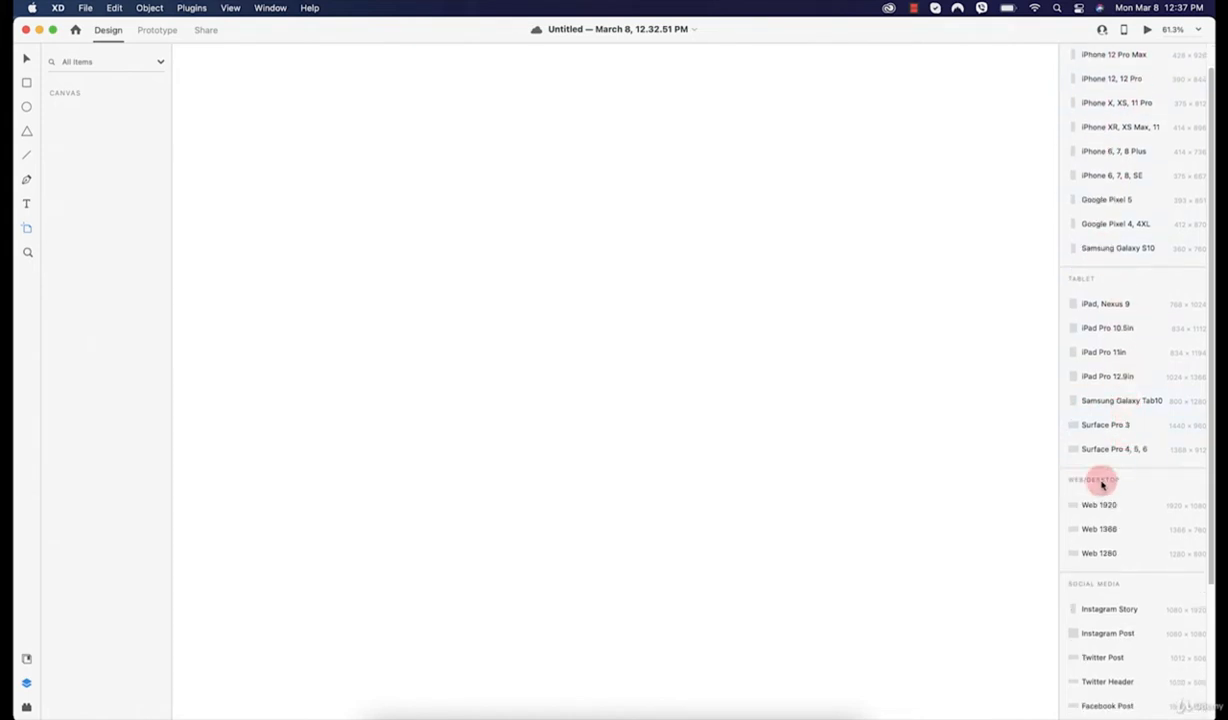
left_click(1100, 506)
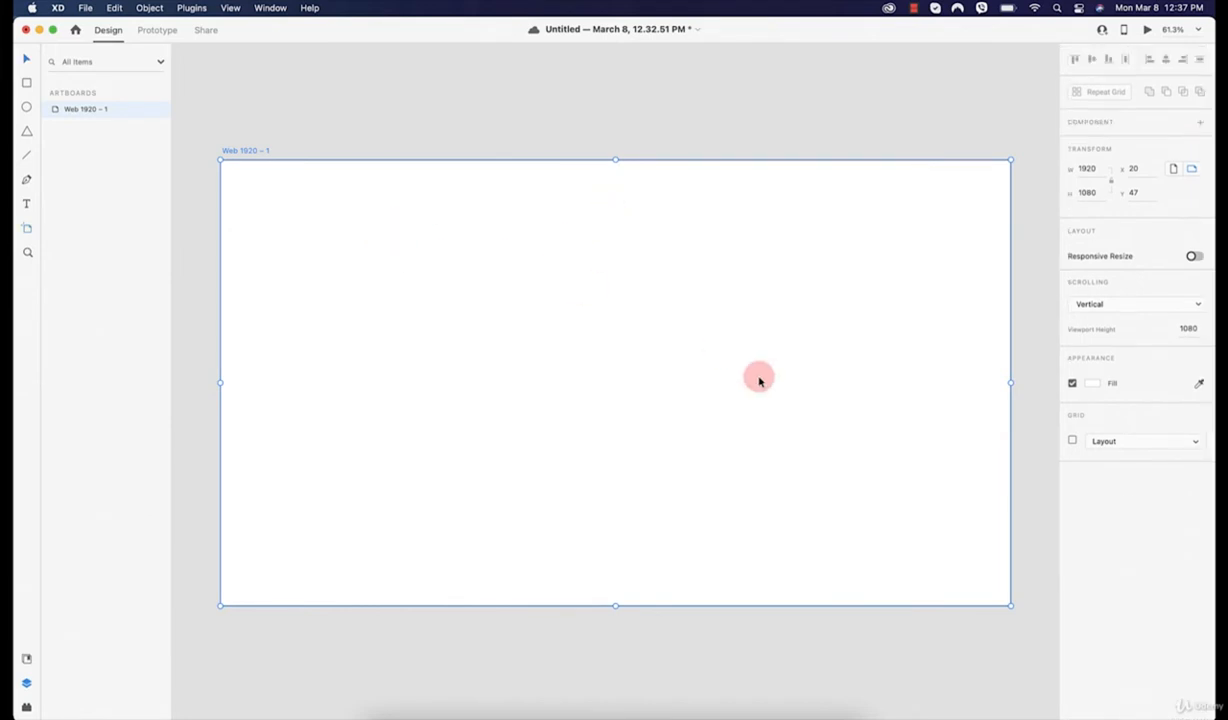
Zoom in and out around the Web 1920 artboard, finishing at 50% zoom.
scroll(493, 293, "down", 3)
scroll(503, 293, "up", 5)
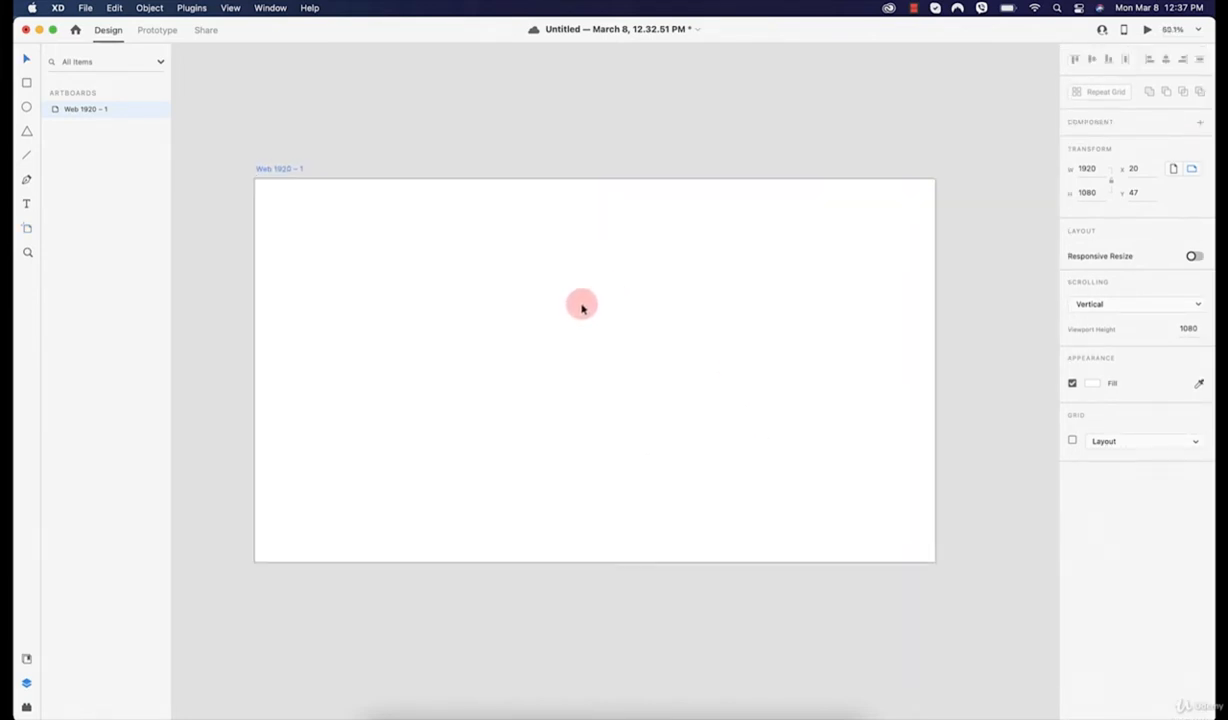
scroll(568, 293, "up", 2)
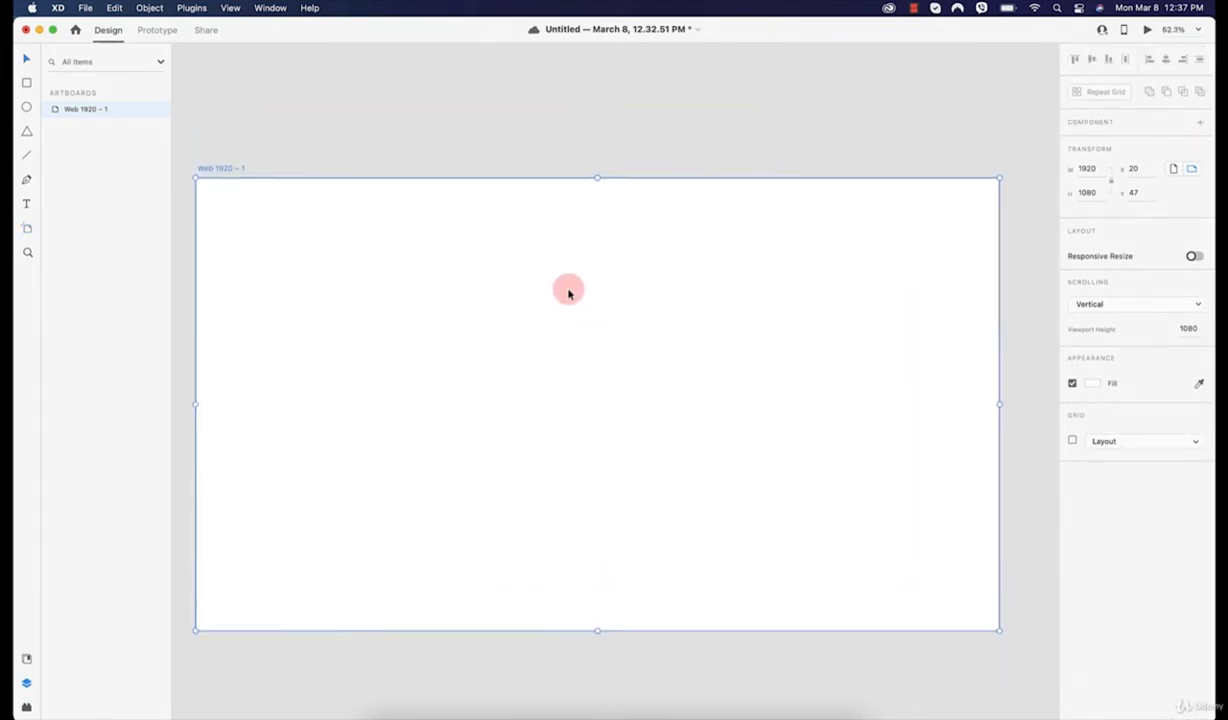
scroll(568, 292, "up", 3)
scroll(570, 291, "down", 4)
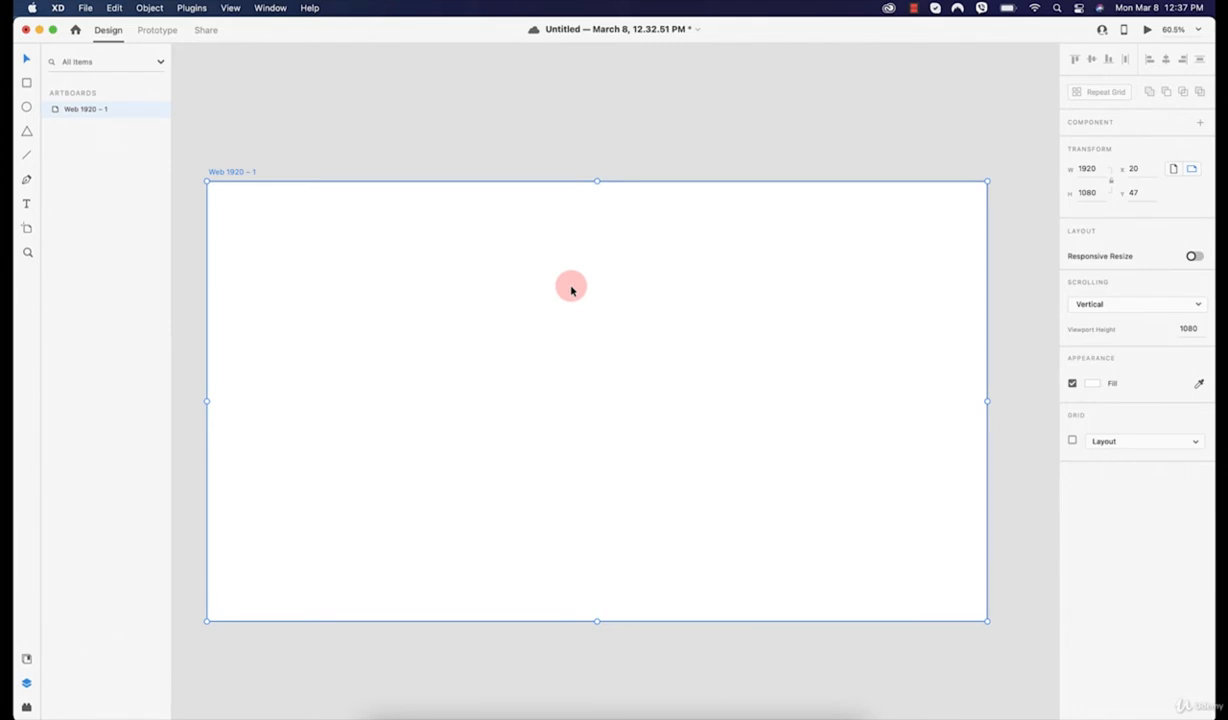
key("super+equal")
key("super+equal")
key("super+minus")
key("super+minus")
key("super+minus")
key("super+equal")
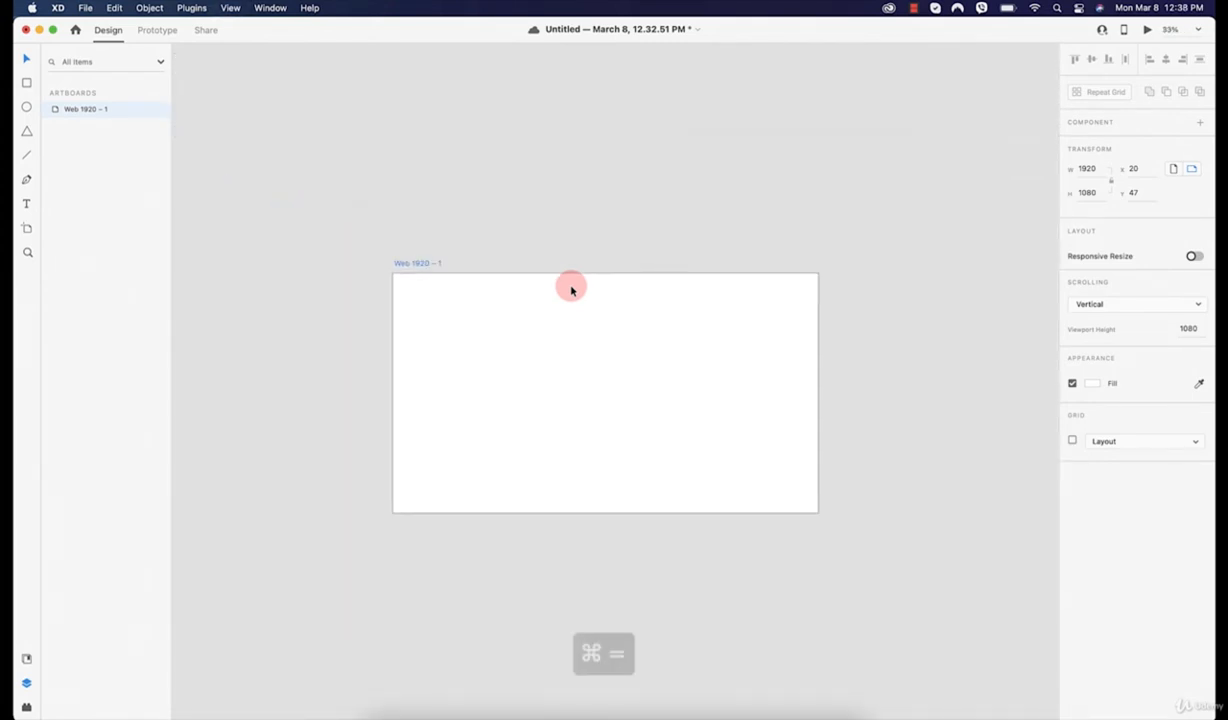
key("super+equal")
key("super+equal")
key("super+equal")
key("super+minus")
key("super+minus")
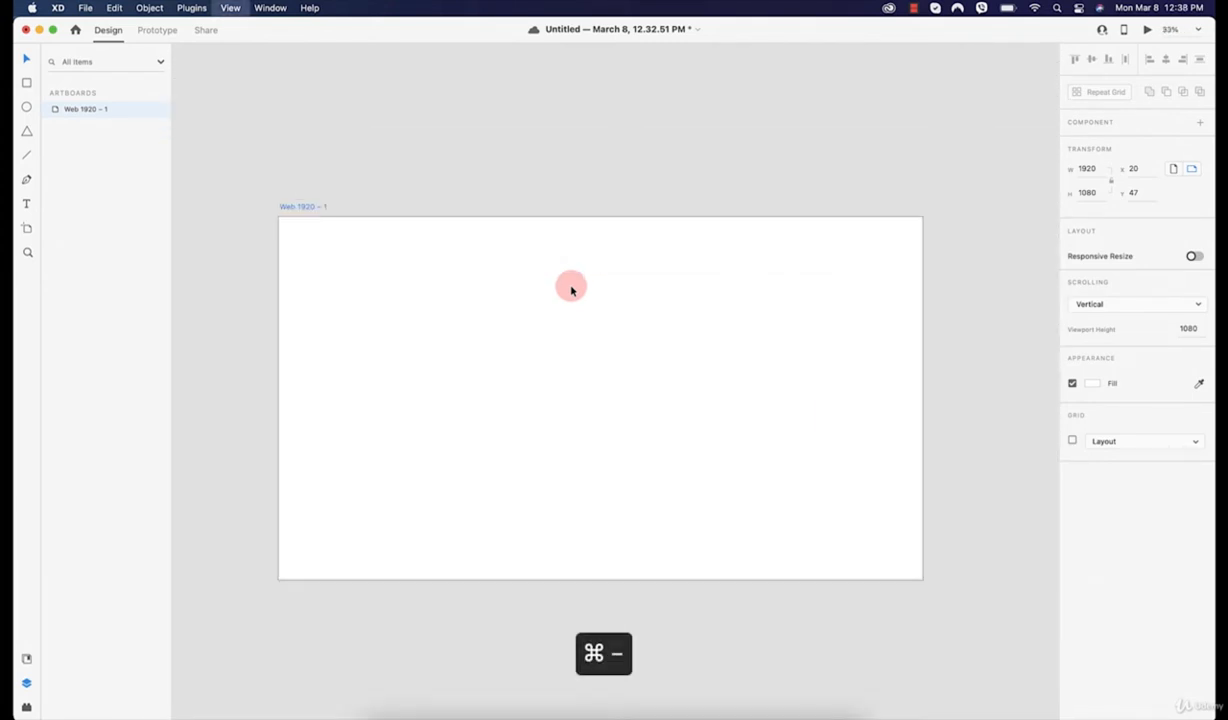
key("super+minus")
key("super+equal")
left_click(565, 255)
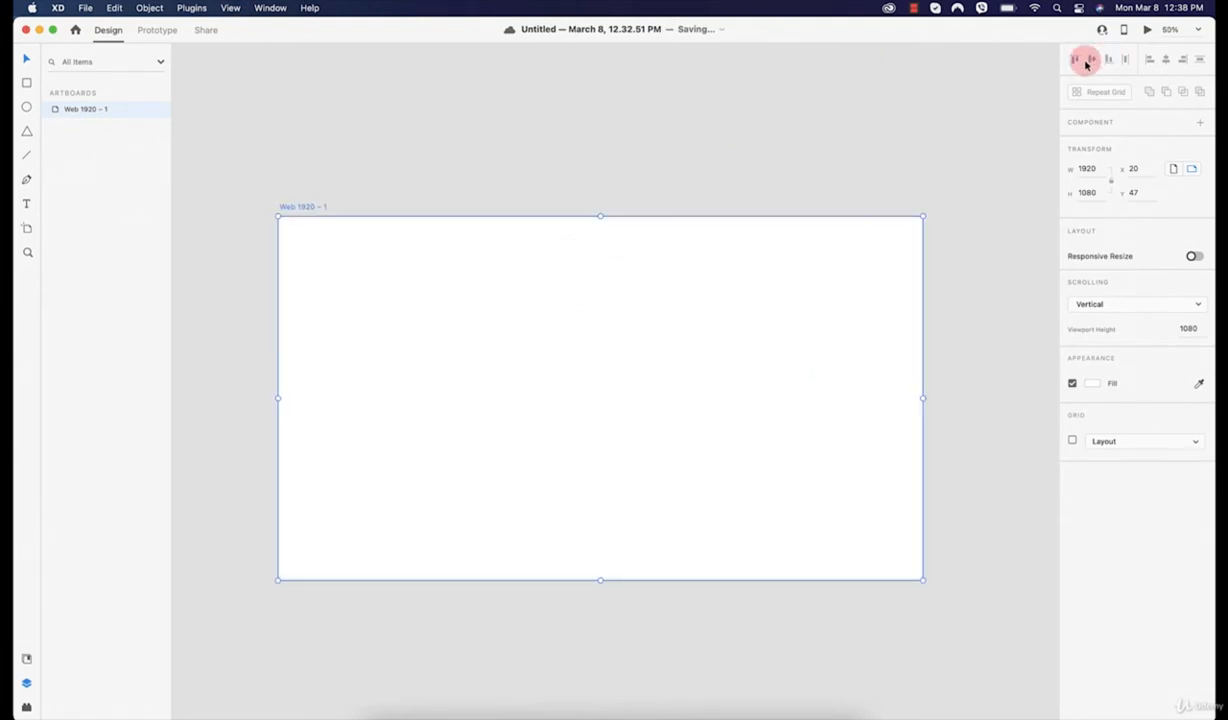
left_click(945, 252)
left_click(788, 270)
left_click(186, 193)
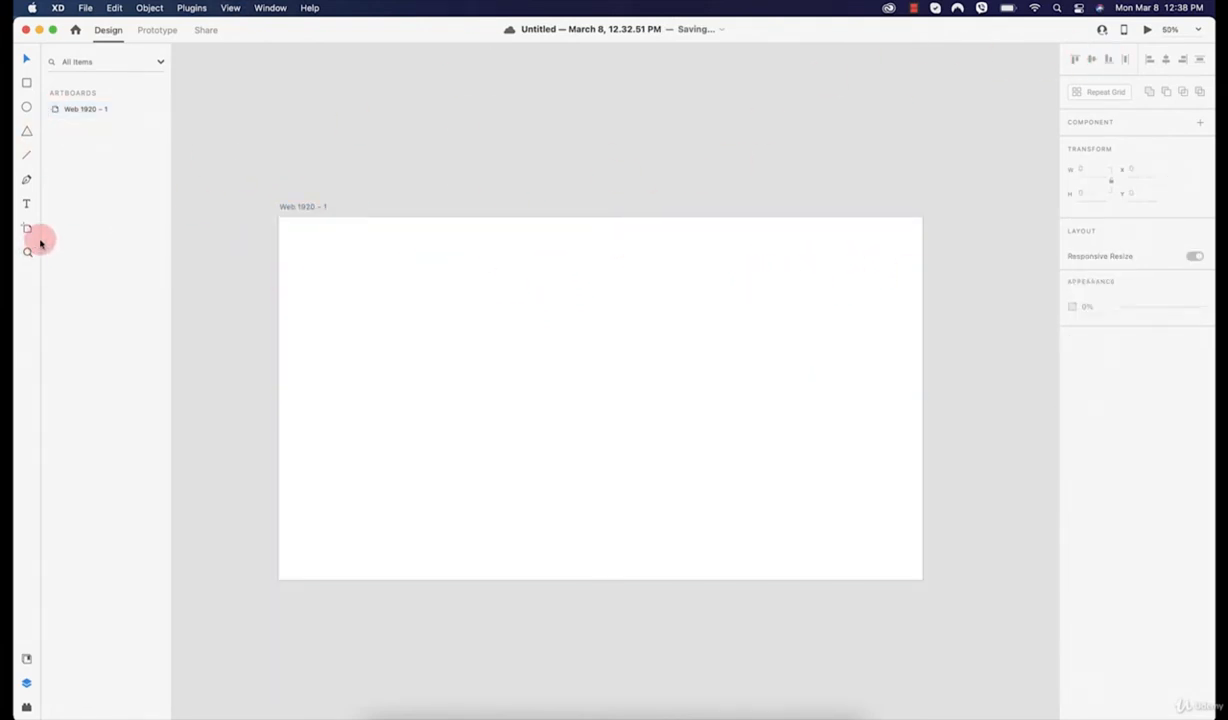
Add preset artboards for iPhone 12 Pro Max, iPhone 12/12 Pro, iPhone 6/7/8/SE and Google Pixel 4/4XL beside the Web 1920 artboard.
left_click(27, 230)
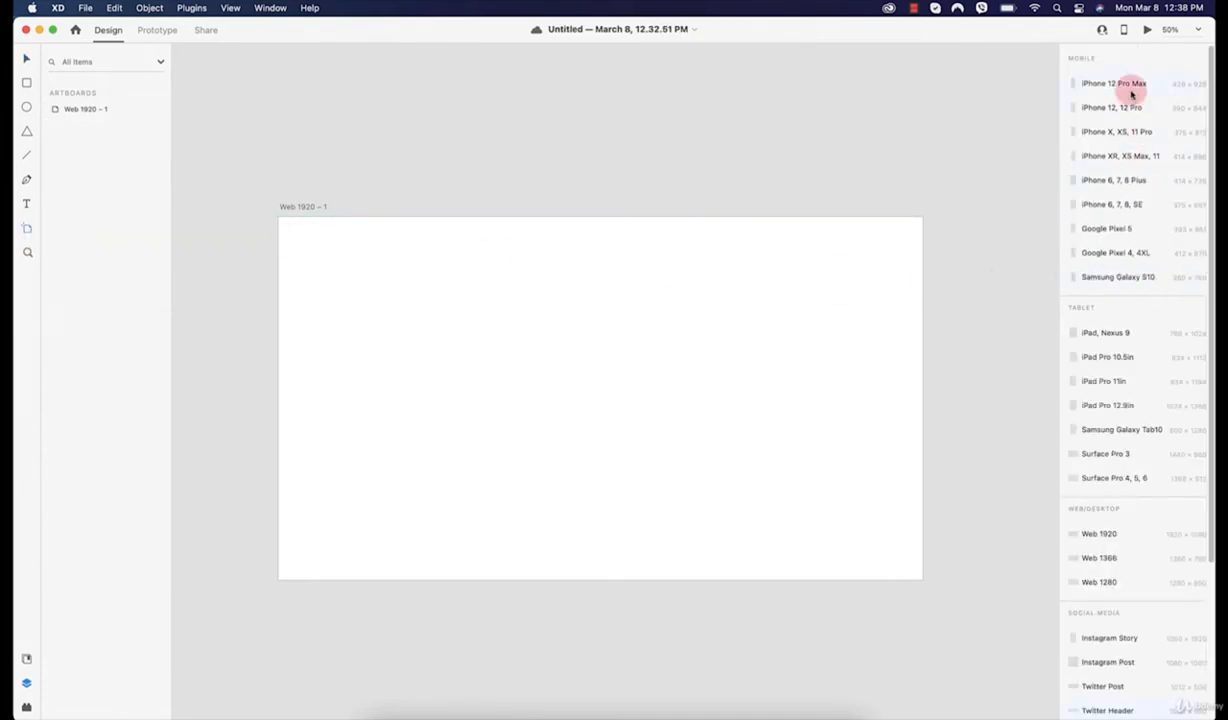
left_click(1129, 85)
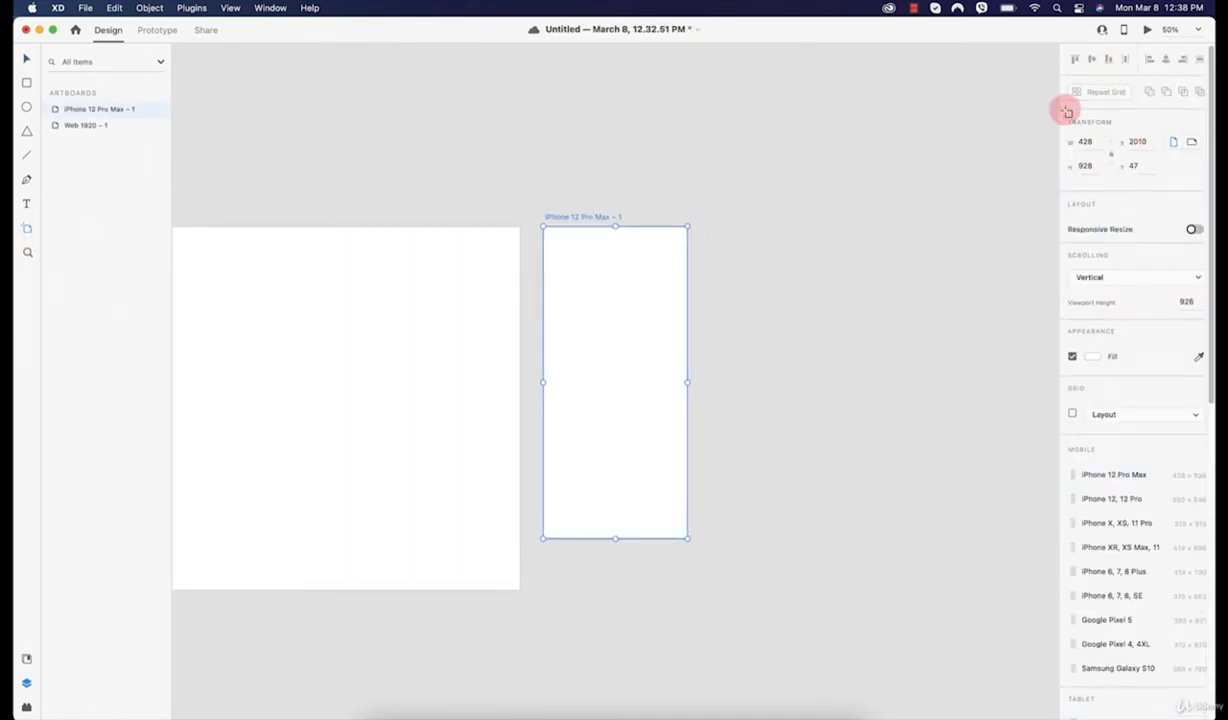
left_click(1110, 498)
left_click(1125, 595)
left_click(1110, 644)
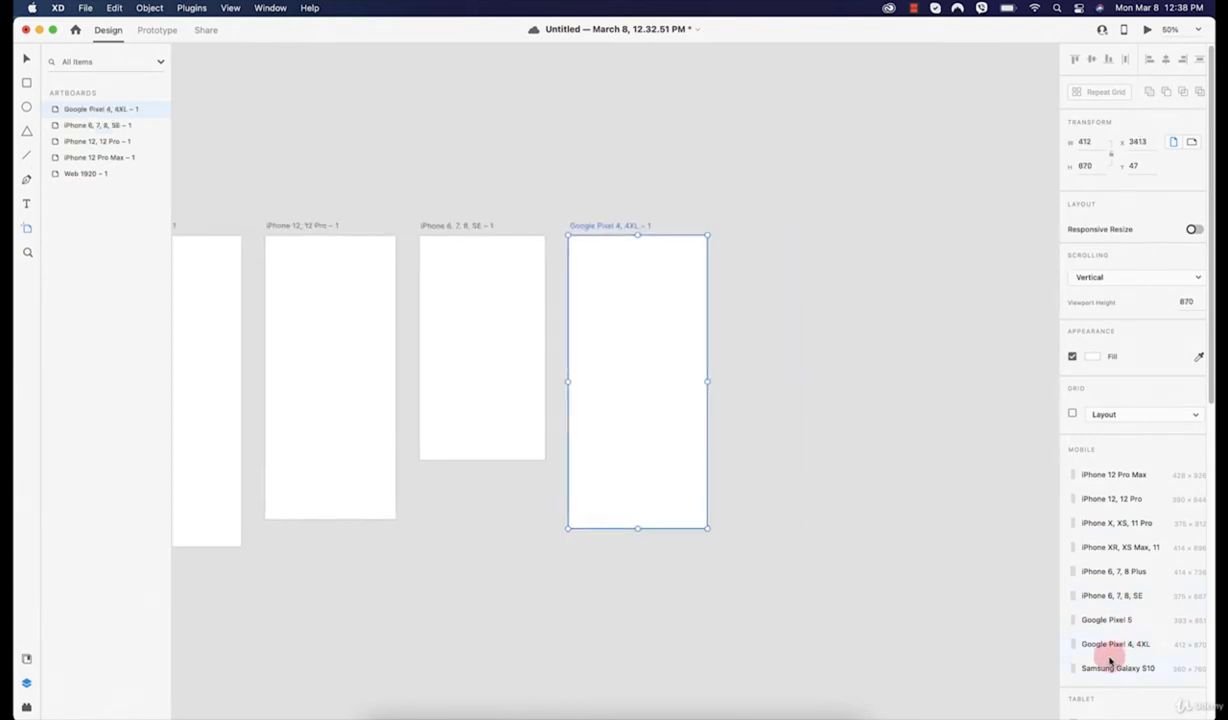
Extend the artboard row with Google Pixel 5, iPhone XR/XS Max/11, a second iPhone 12/12 Pro and a second Google Pixel 4/4XL.
left_click(1108, 620)
left_click(1110, 547)
left_click(1105, 498)
left_click(1115, 644)
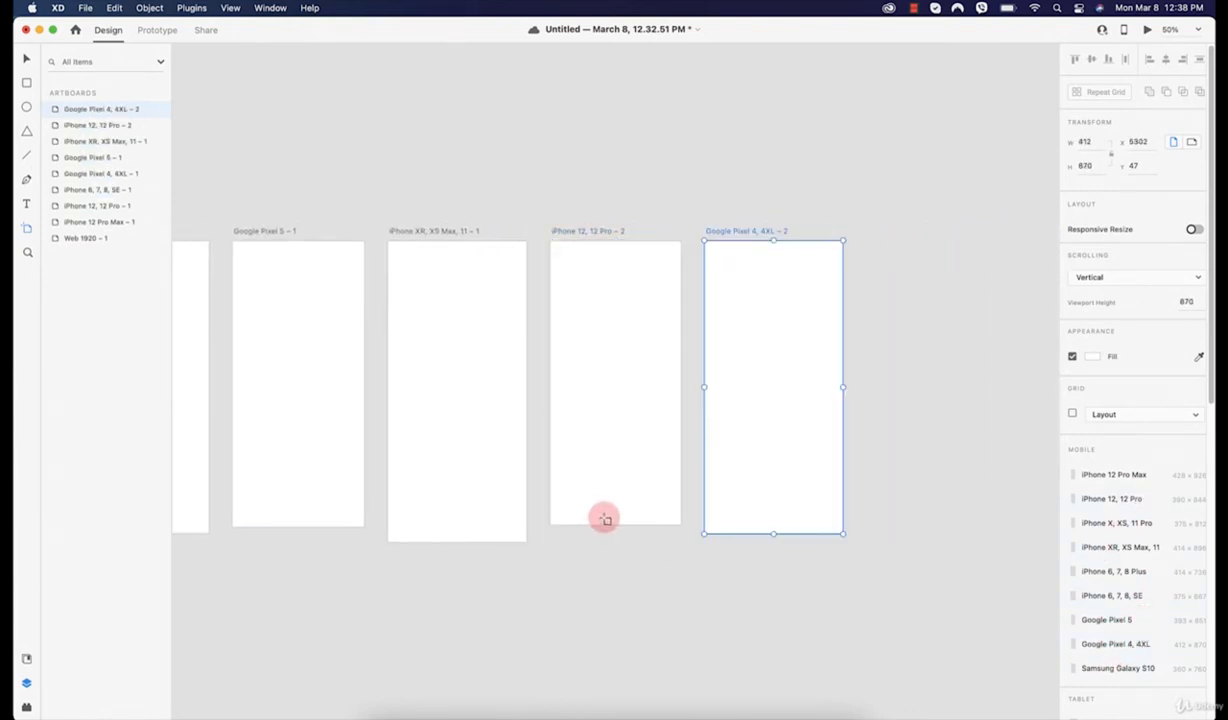
Place another Google Pixel 4/4XL artboard above Web 1920 and draw two custom artboards beside it, the second about 606 by 919.
left_click(704, 153)
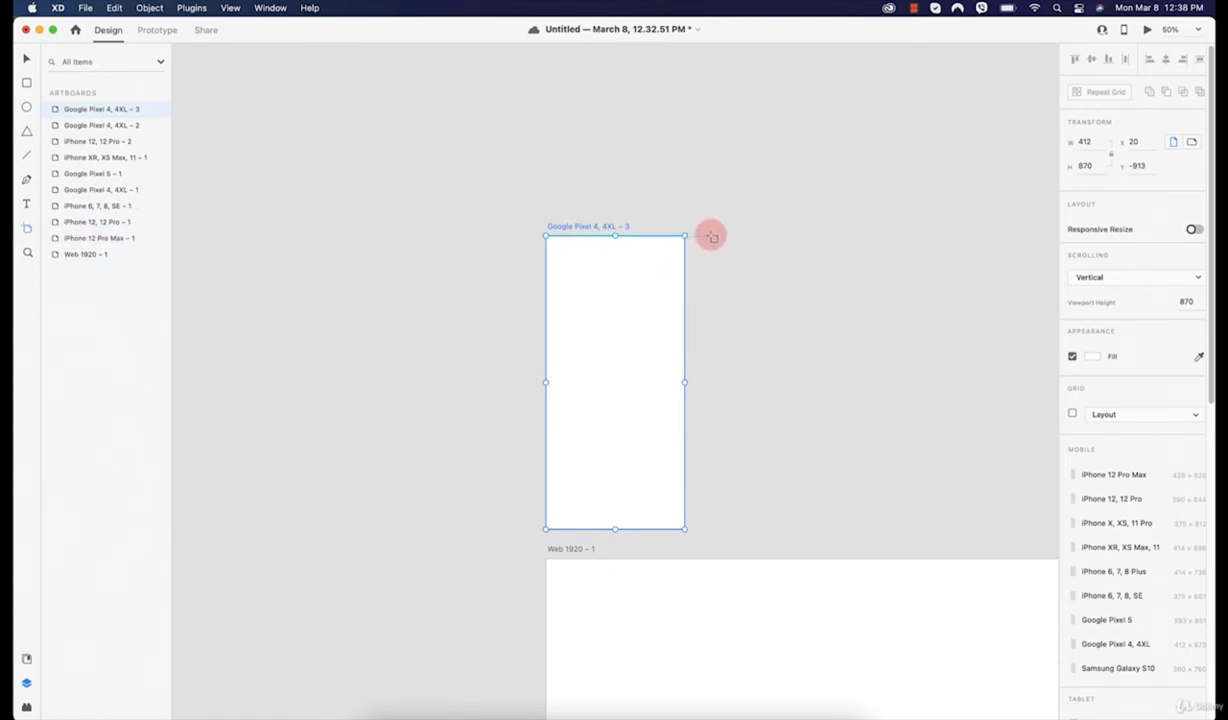
mouse_move(706, 238)
left_mouse_down()
mouse_move(729, 241)
mouse_move(913, 474)
mouse_move(895, 530)
left_mouse_up()
mouse_move(923, 220)
left_mouse_down()
mouse_move(1049, 490)
mouse_move(1022, 528)
left_mouse_up()
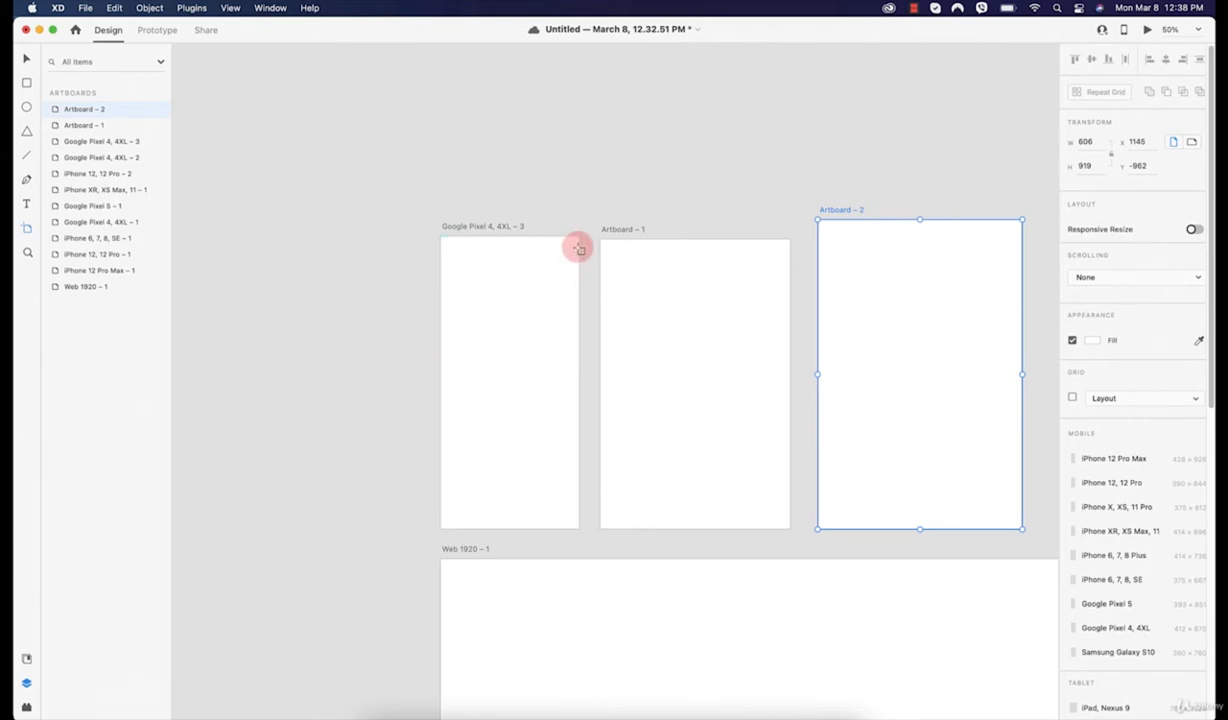
Look along the row of phone artboards, select the first iPhone 12/12 Pro artboard and zoom to fit it in view.
left_click_drag(765, 387, 430, 66)
left_click_drag(803, 392, 340, 324)
left_click_drag(785, 286, 332, 240)
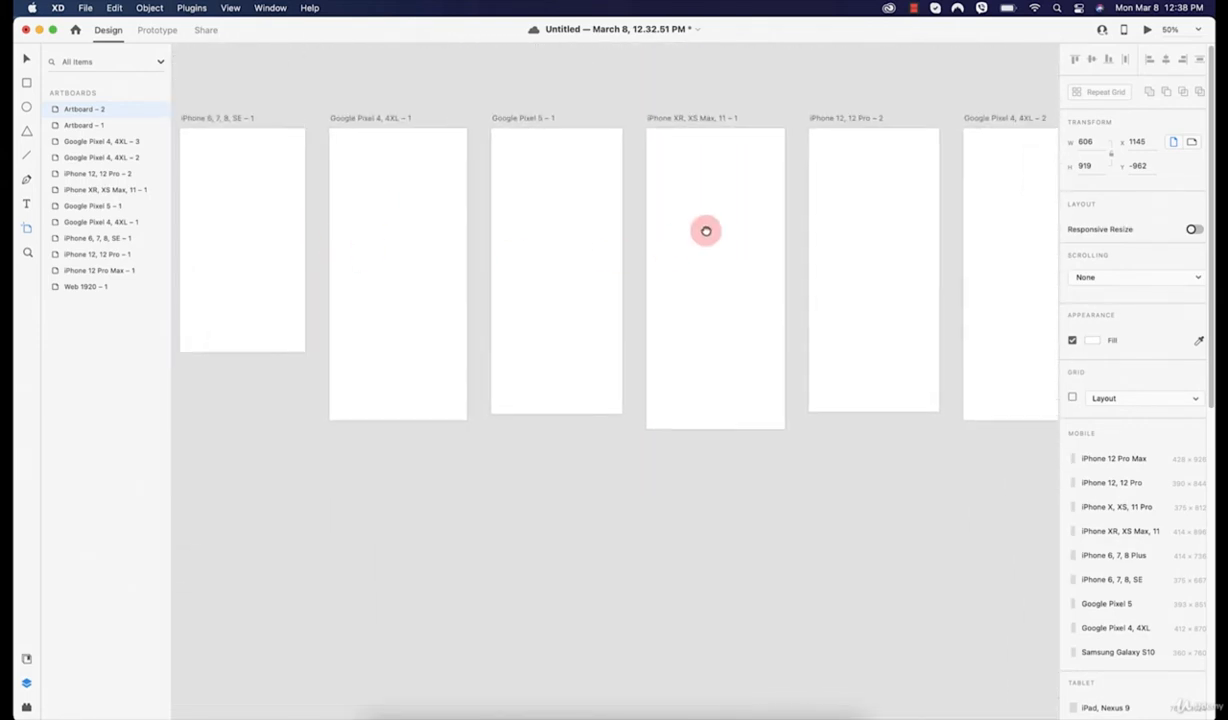
left_click_drag(704, 230, 757, 258)
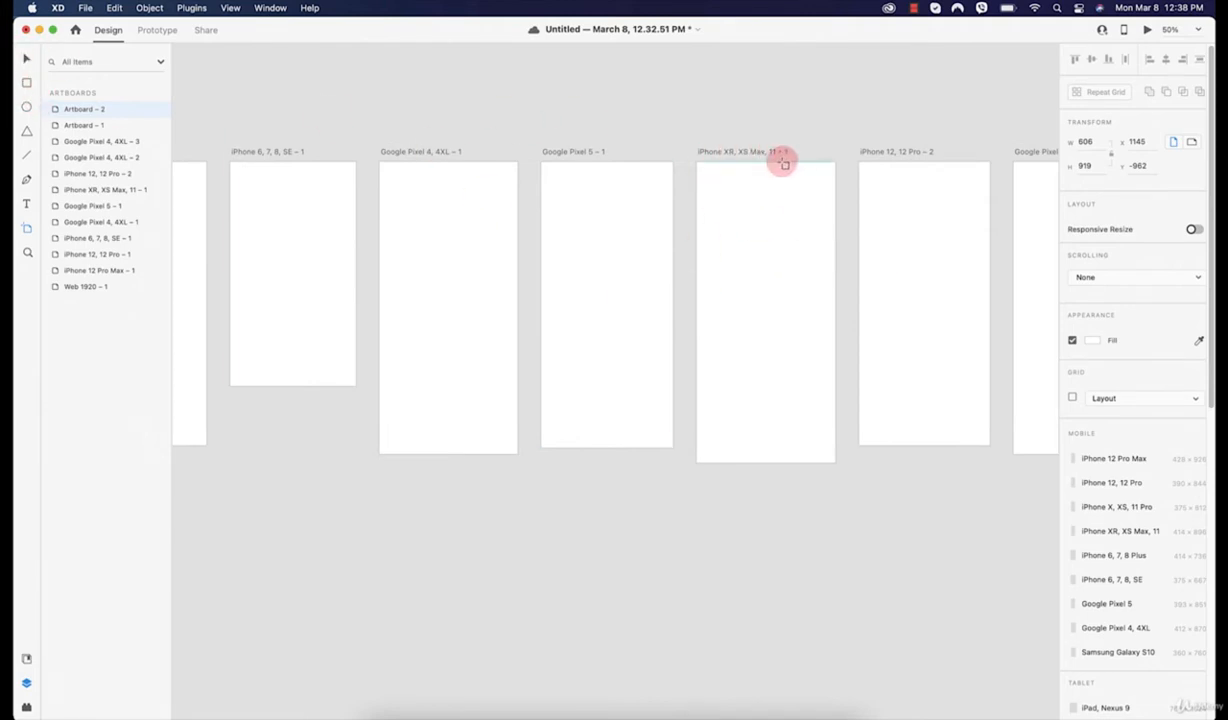
left_click(24, 60)
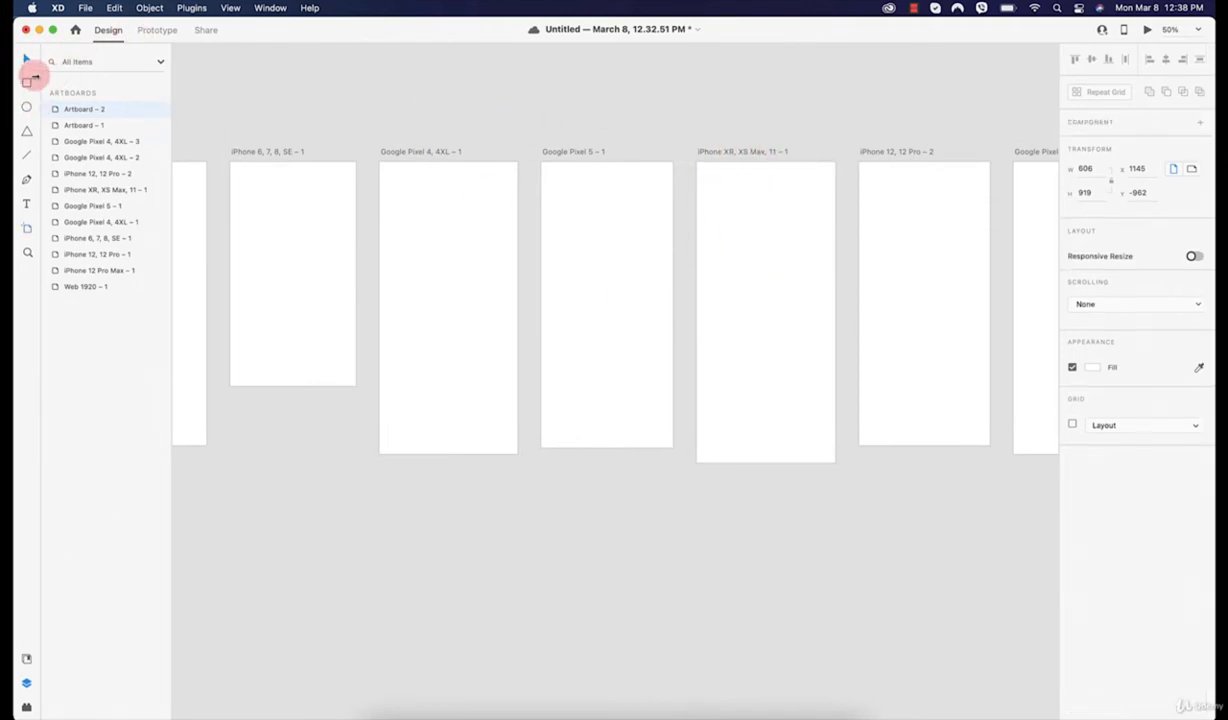
left_click(735, 210)
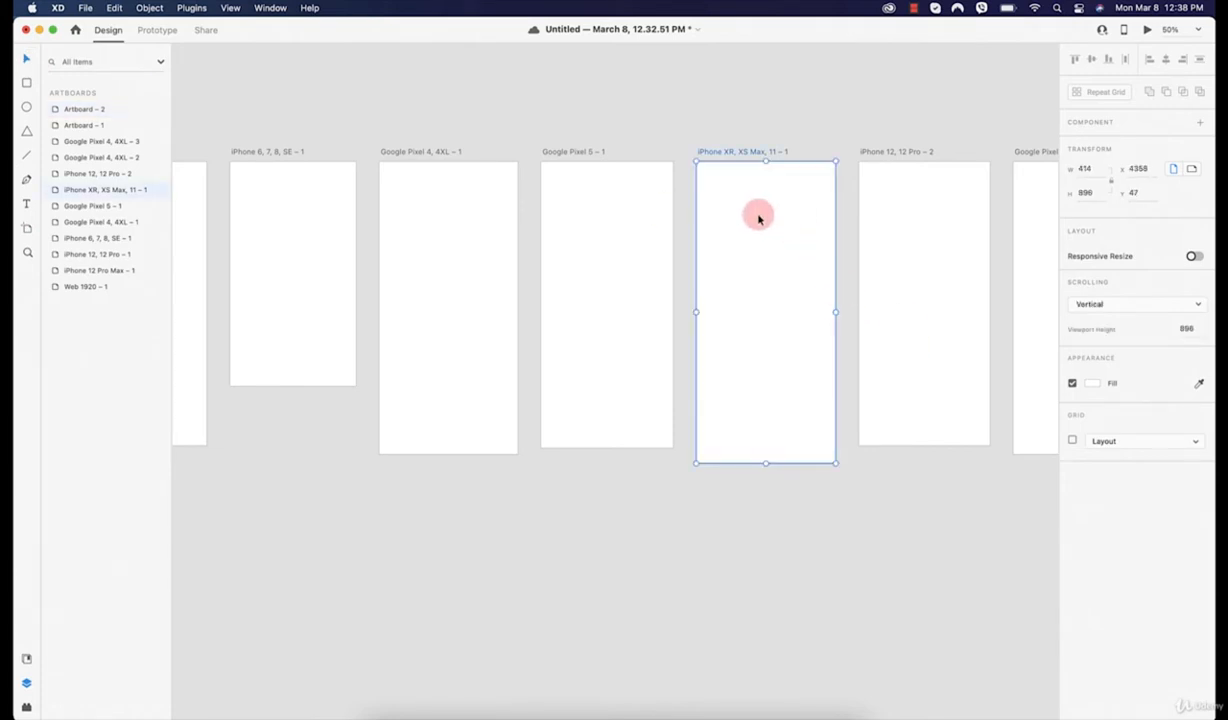
left_click(182, 210)
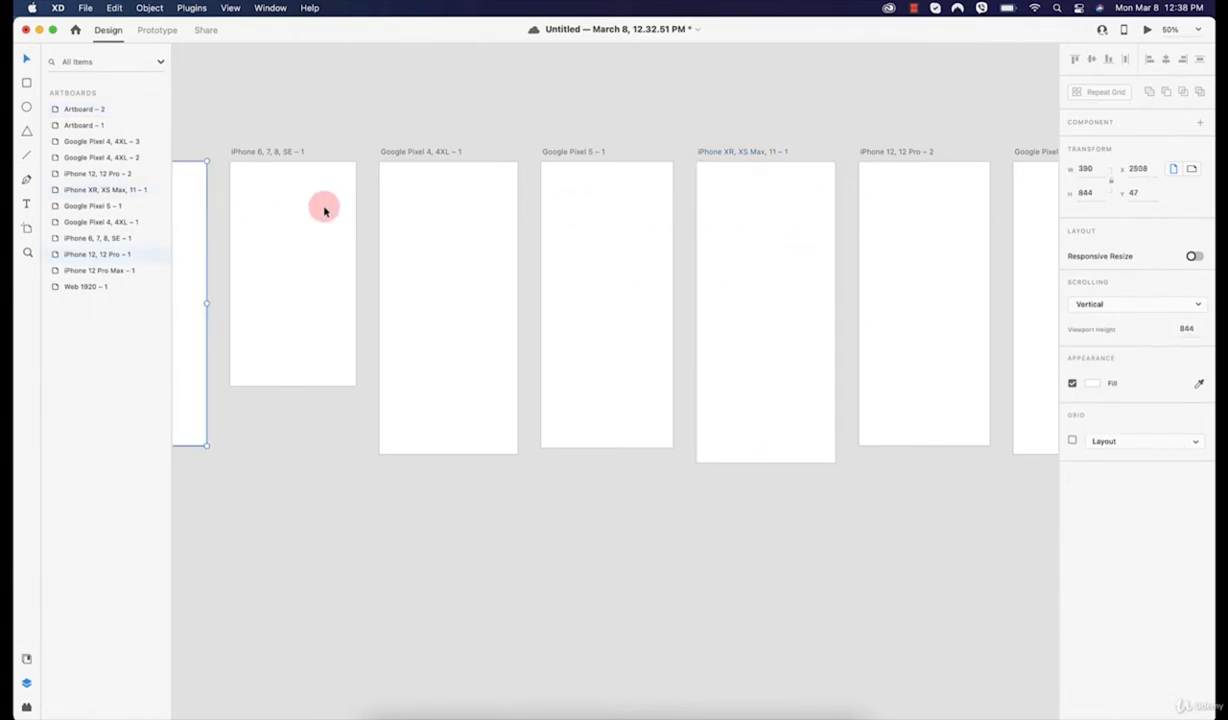
key("super+3")
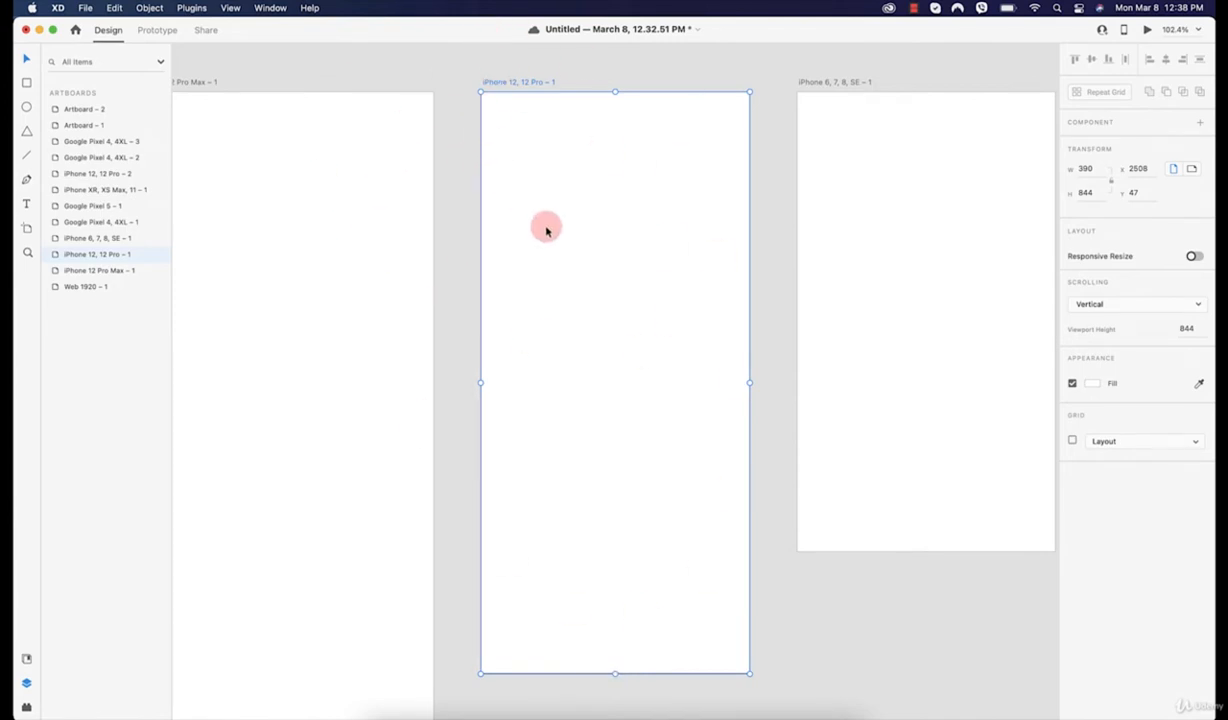
Zoom out to 15% for an overview of all artboards and return to 100% zoom.
scroll(616, 308, "down", 1)
key("super+minus")
key("super+minus")
key("super+minus")
key("super+minus")
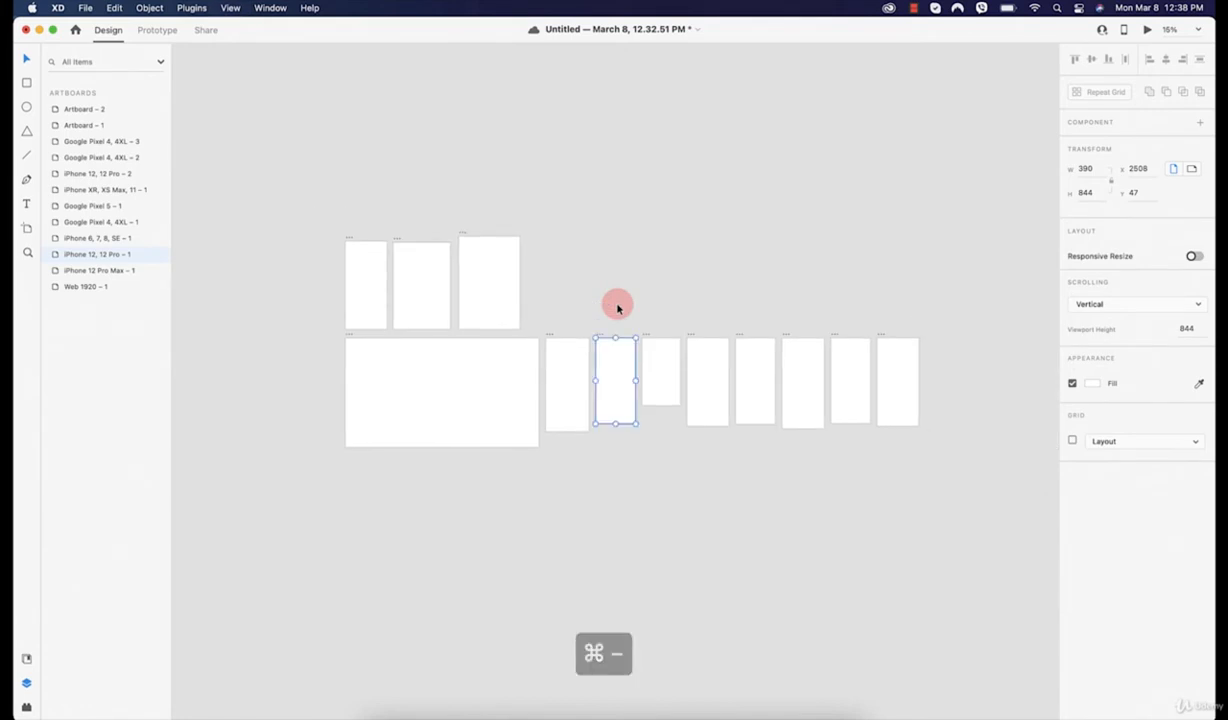
key("super+1")
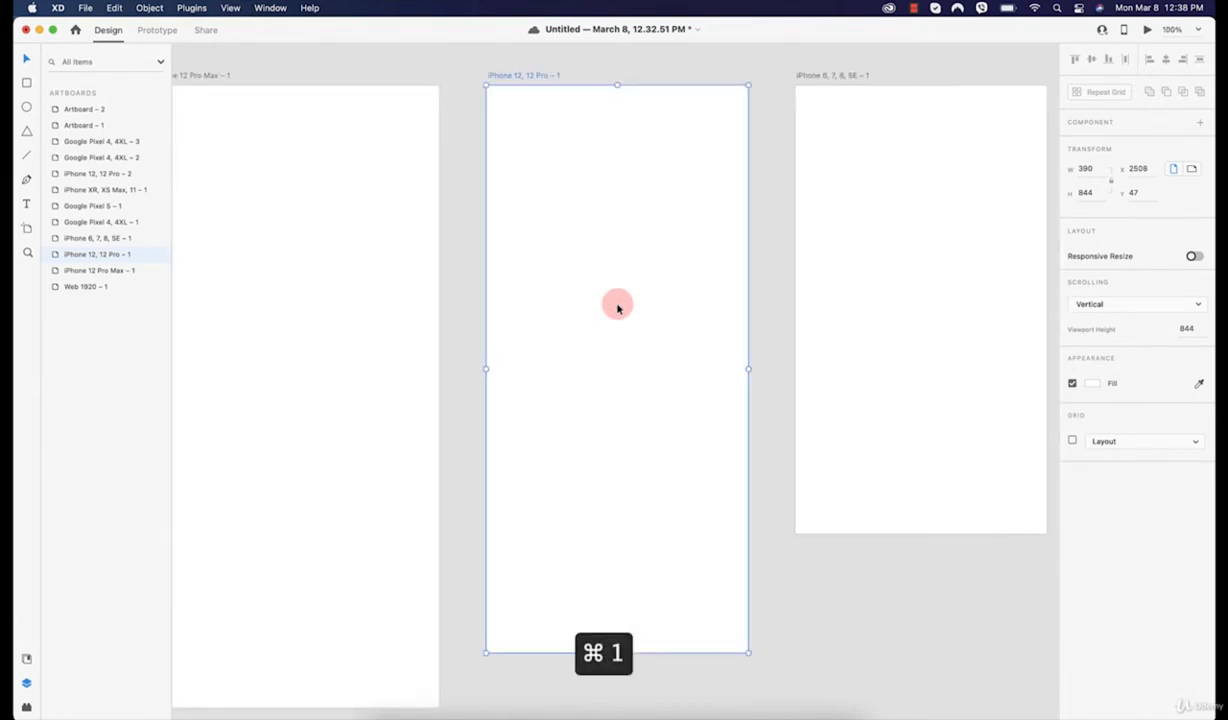
Select the larger custom artboard, switch between 100% and a closer zoom, and fit the selected artboard in view.
scroll(617, 307, "down", 3)
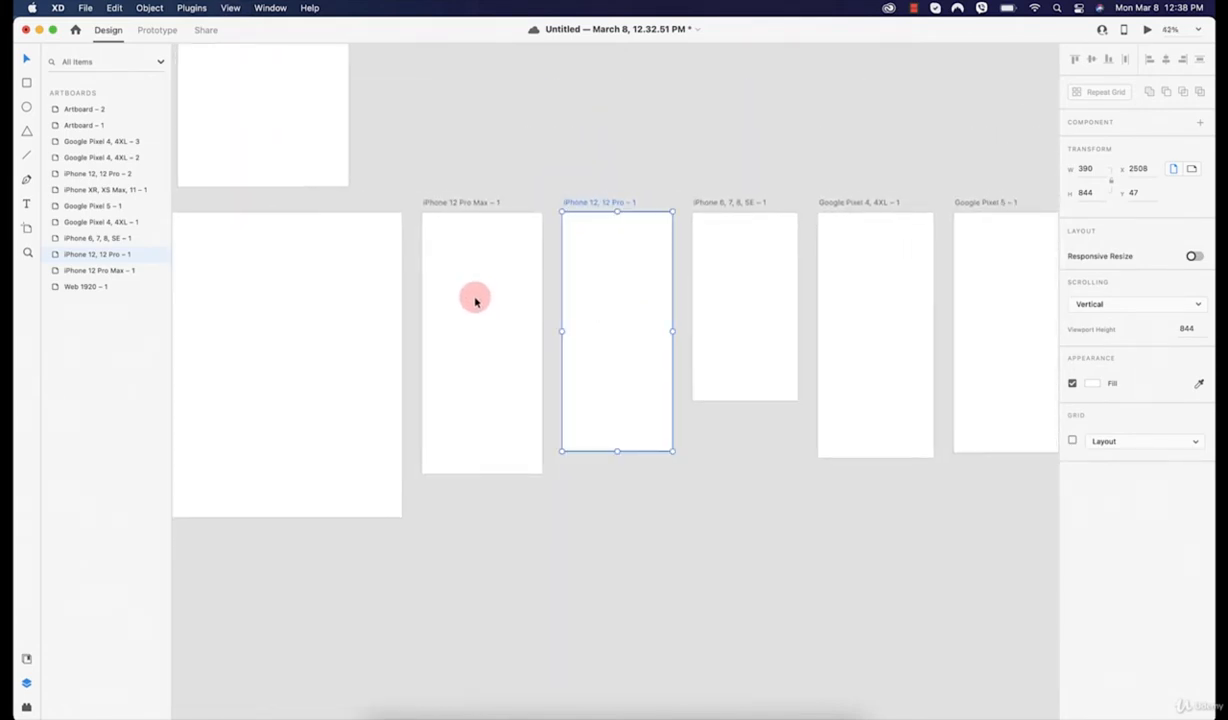
left_click(210, 100)
key("super+1")
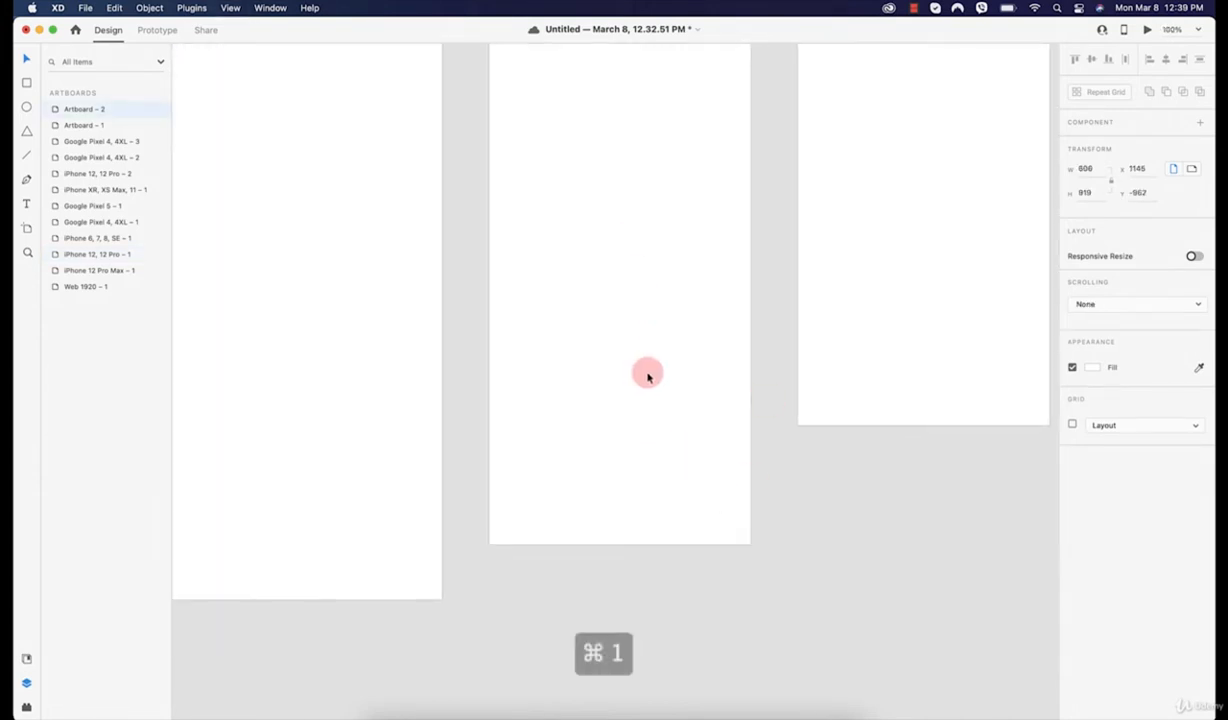
scroll(673, 320, "up", 1)
scroll(673, 320, "up", 2)
key("super+2")
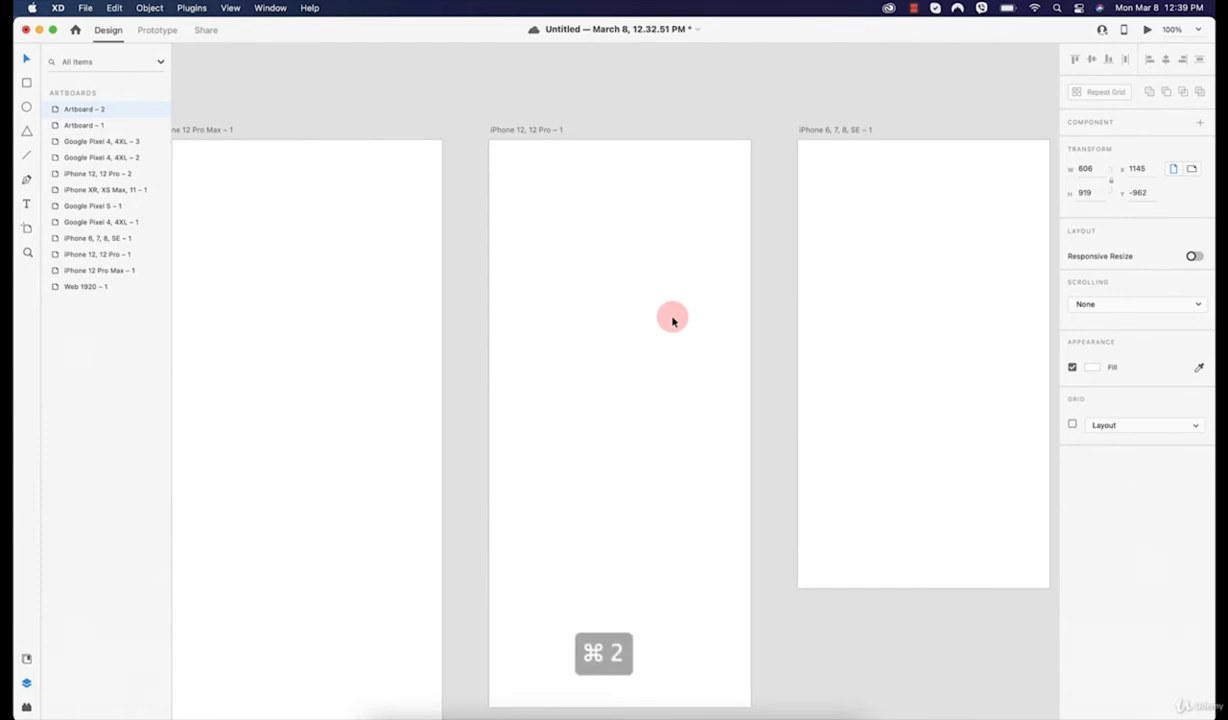
key("super+1")
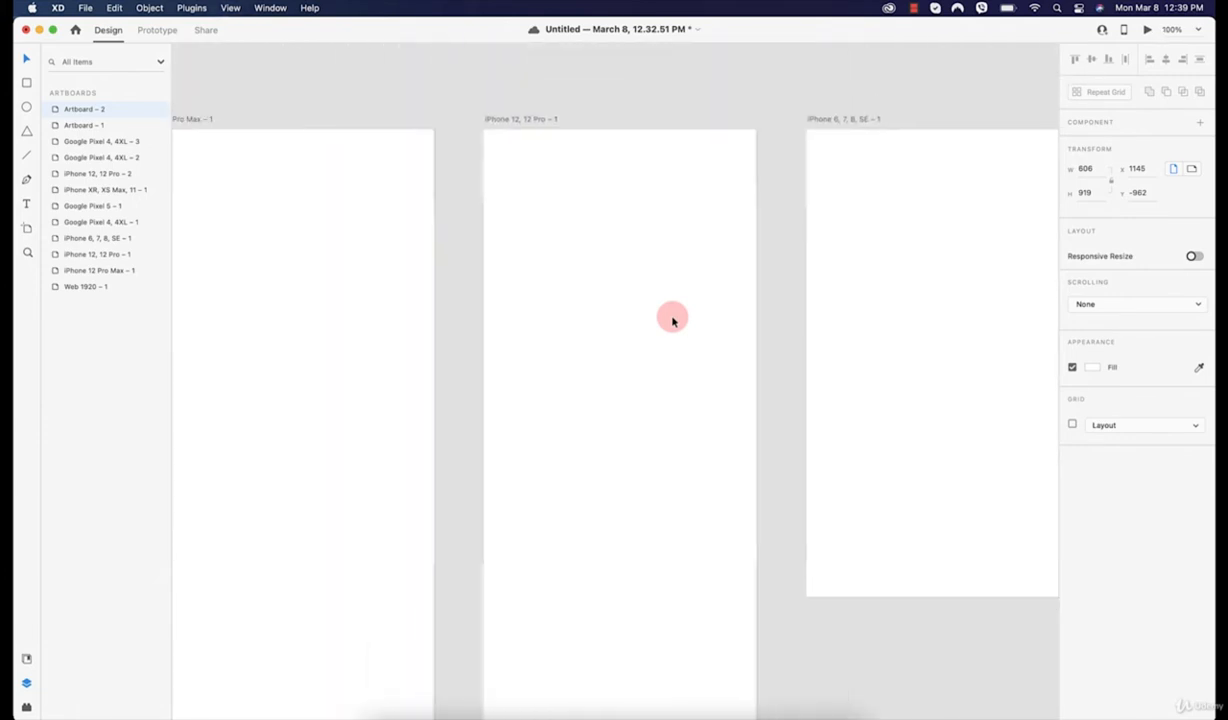
key("super+2")
key("super+1")
key("super+3")
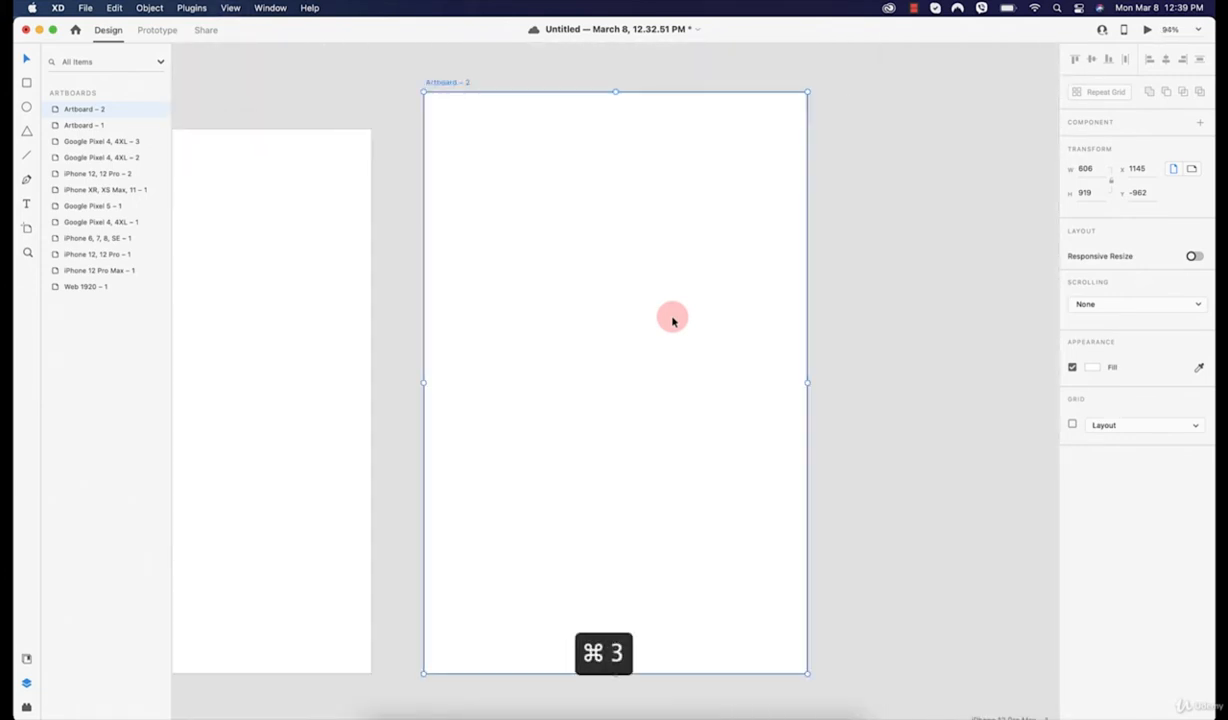
Zoom out until both rows of artboards fit in the canvas view.
key("super+4")
left_click_drag(771, 386, 520, 207)
scroll(692, 259, "down", 3)
scroll(692, 259, "right", 3)
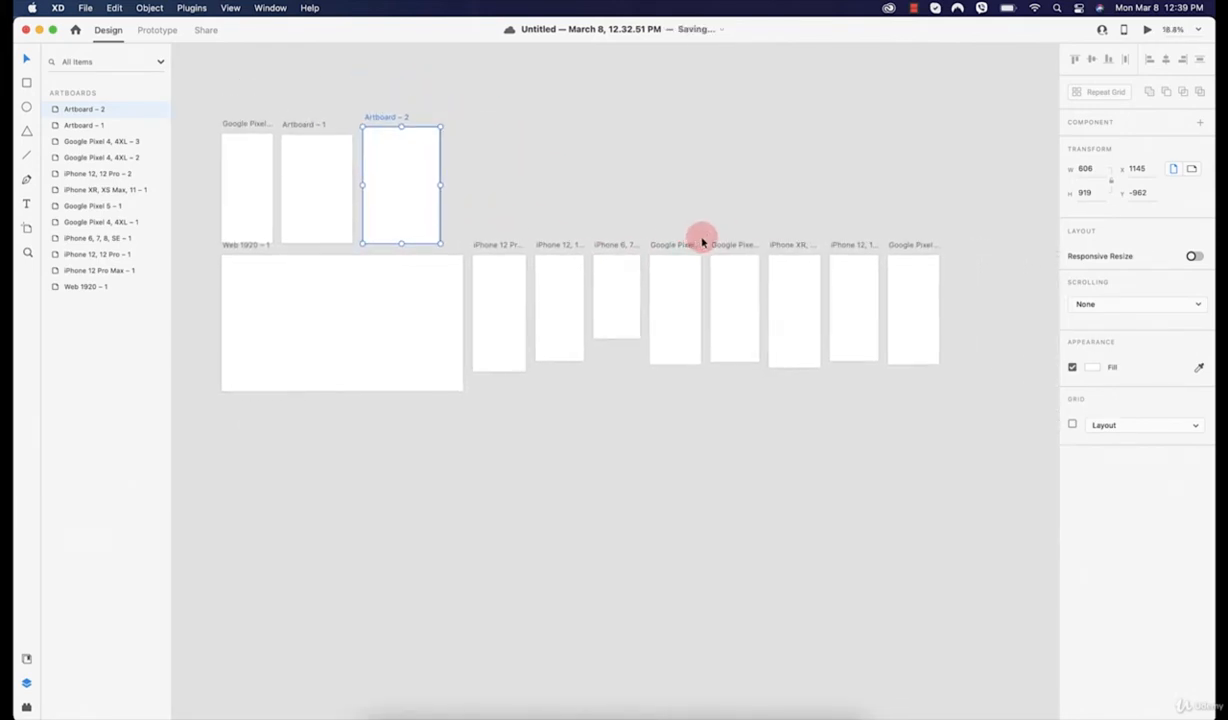
Select all the artboards in both rows together and align them by their top edges.
left_click(871, 166)
left_click(382, 311)
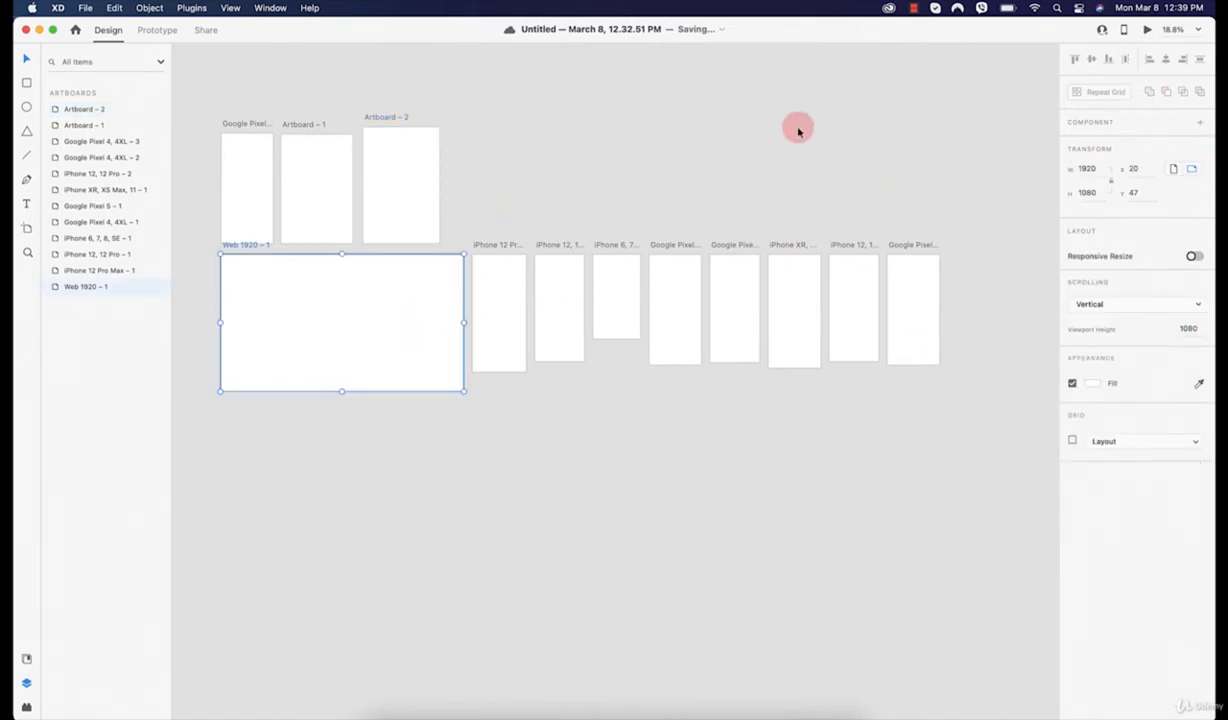
left_click(572, 150)
left_click_drag(955, 246, 249, 419)
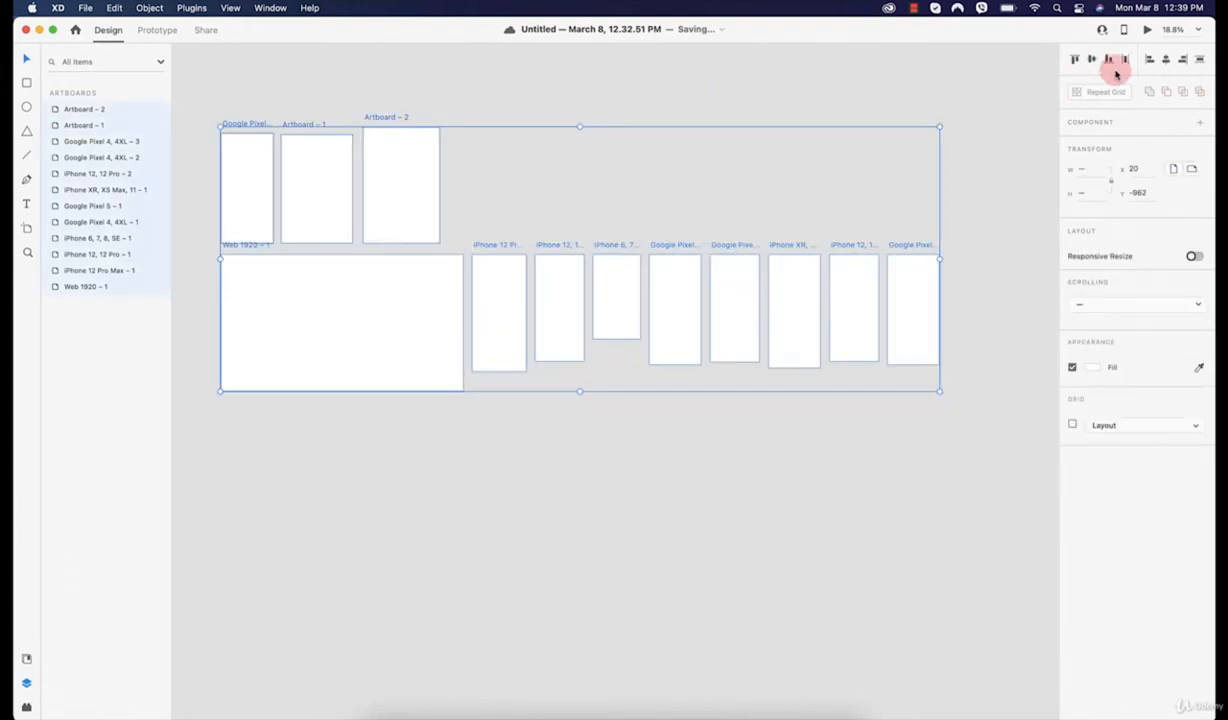
left_click(1076, 61)
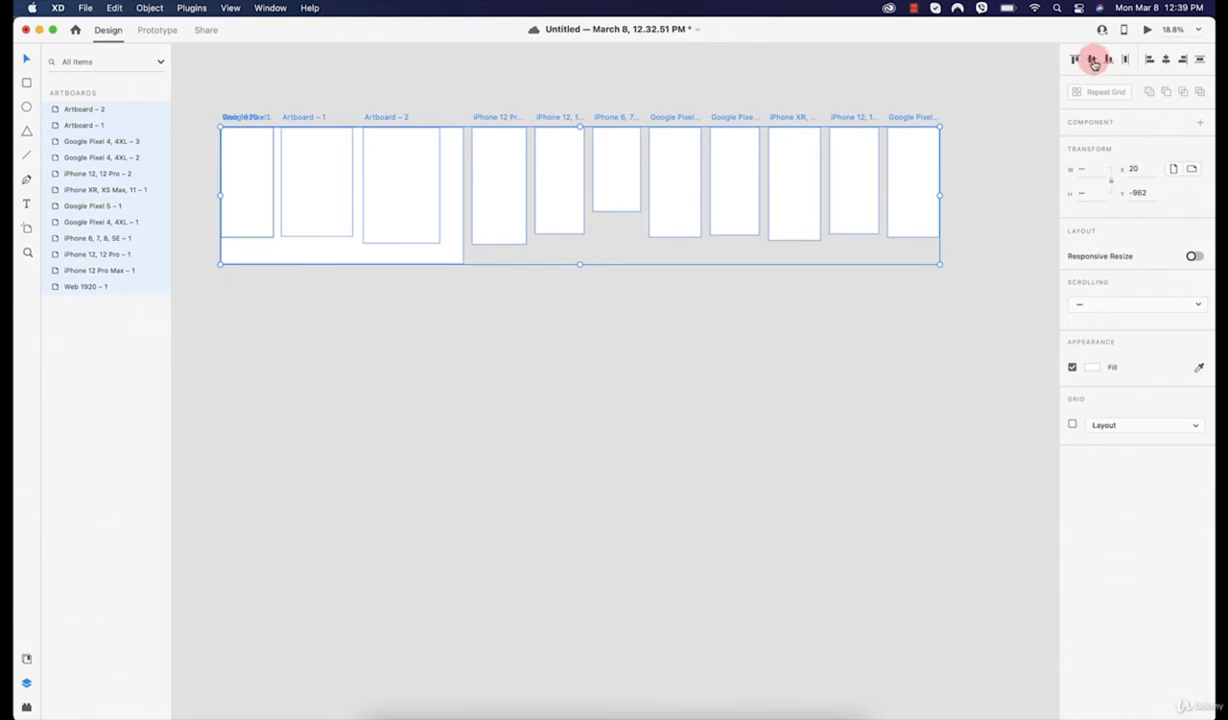
Align the selected artboards by their vertical middles, then try aligning them by their right edges and undo that alignment.
left_click(1093, 61)
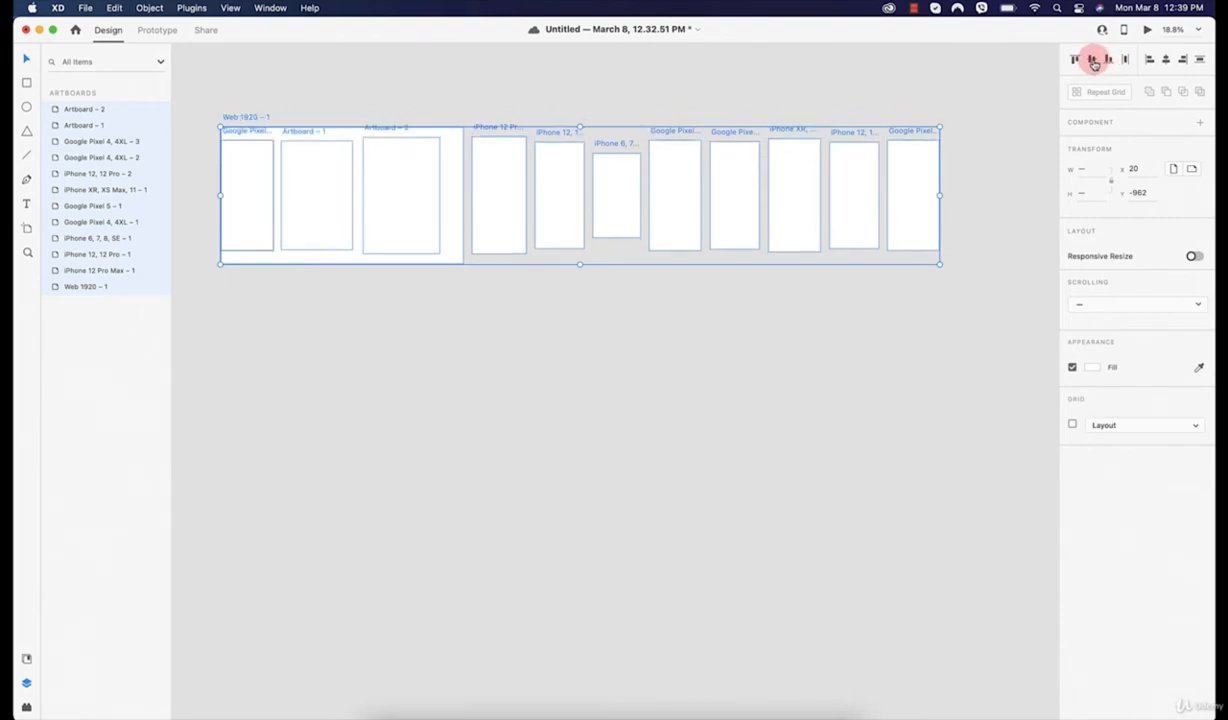
left_click(1184, 61)
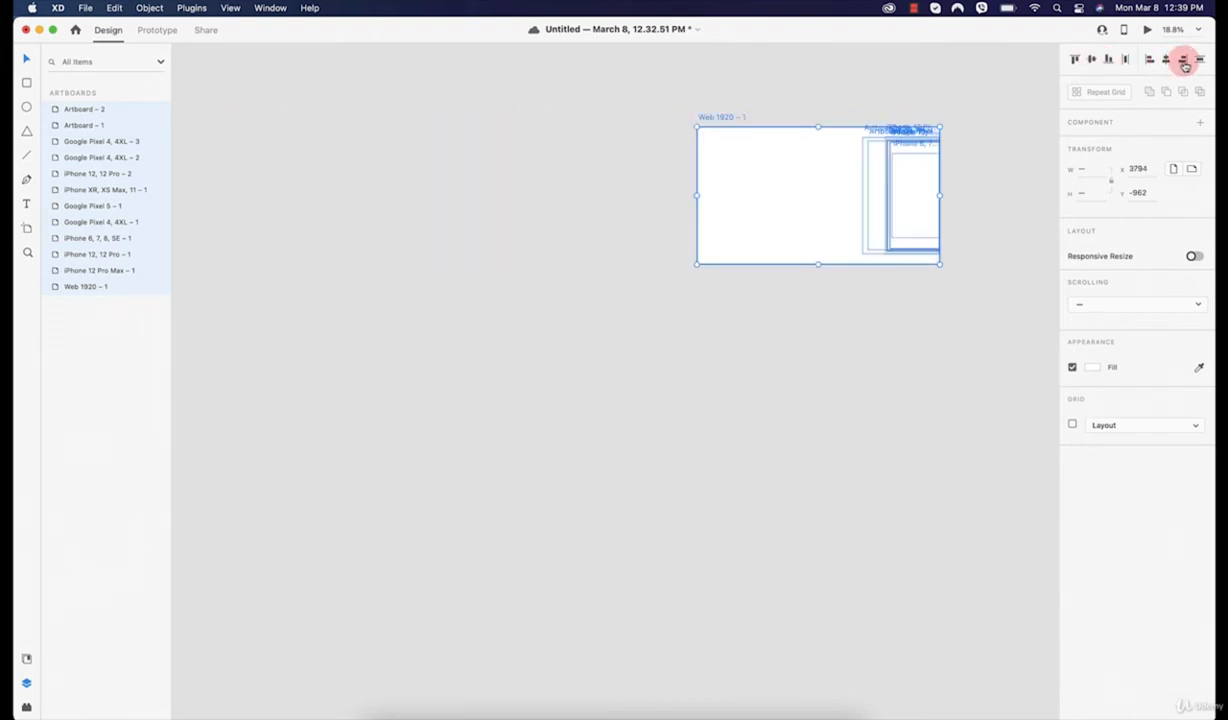
key("super+z")
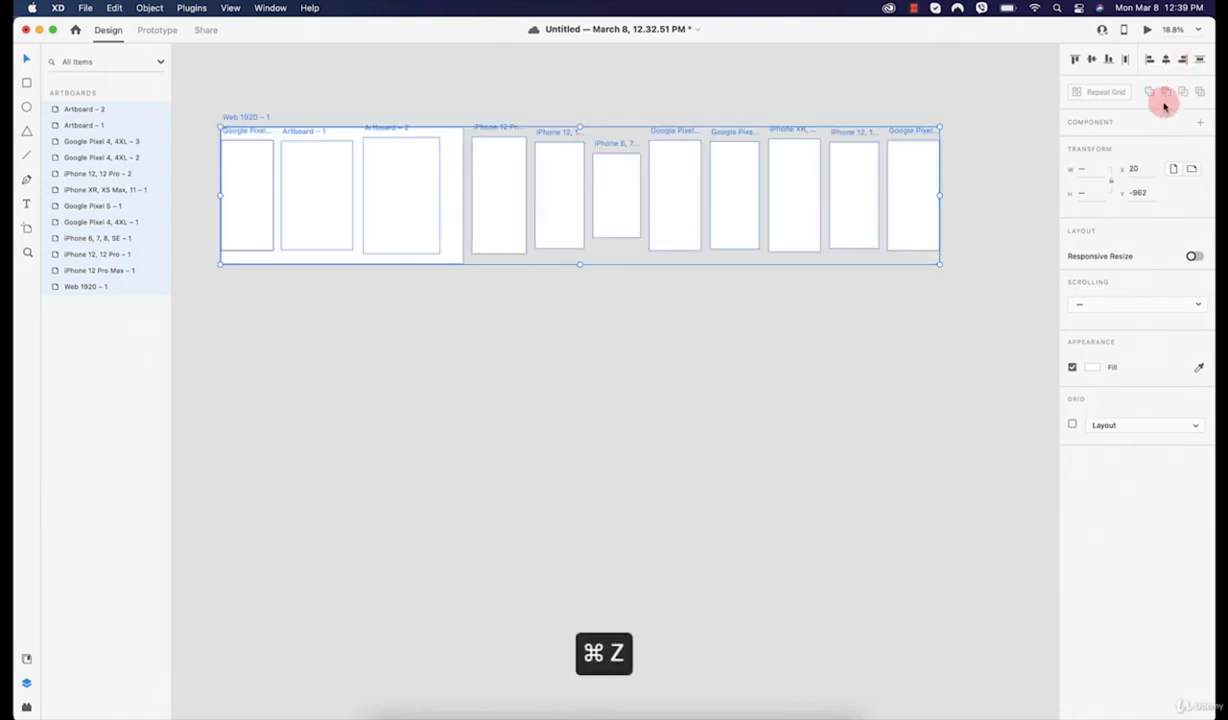
Align the selected artboards by their bottom edges and then by their top edges, and clear the selection.
left_click(1200, 61)
left_click(1109, 60)
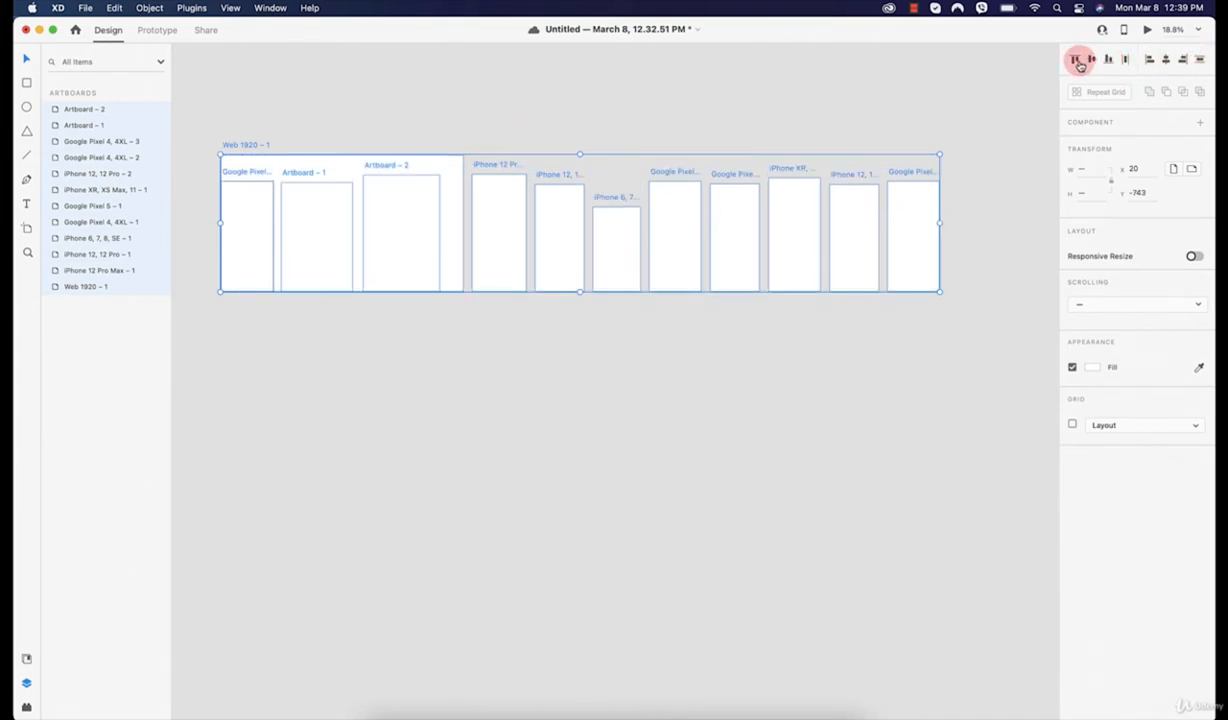
left_click(1078, 62)
left_click(665, 355)
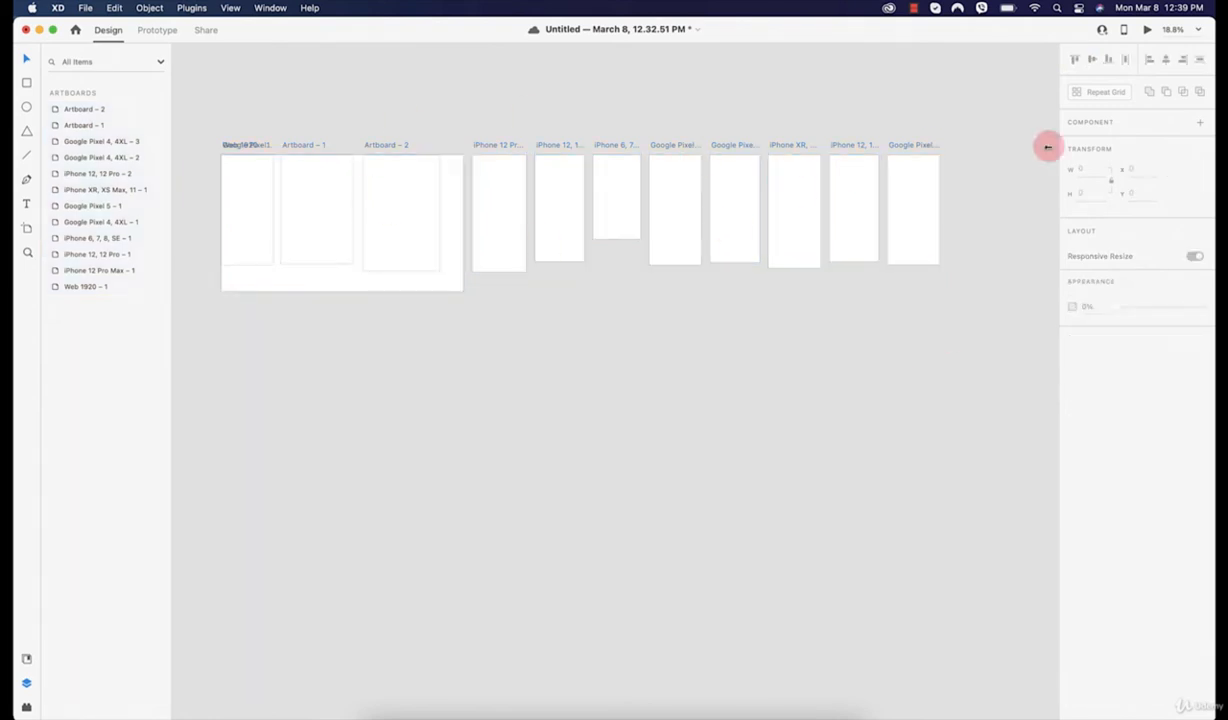
Delete the two custom artboards and every phone artboard, keeping only the Web 1920 artboard.
left_click(410, 189)
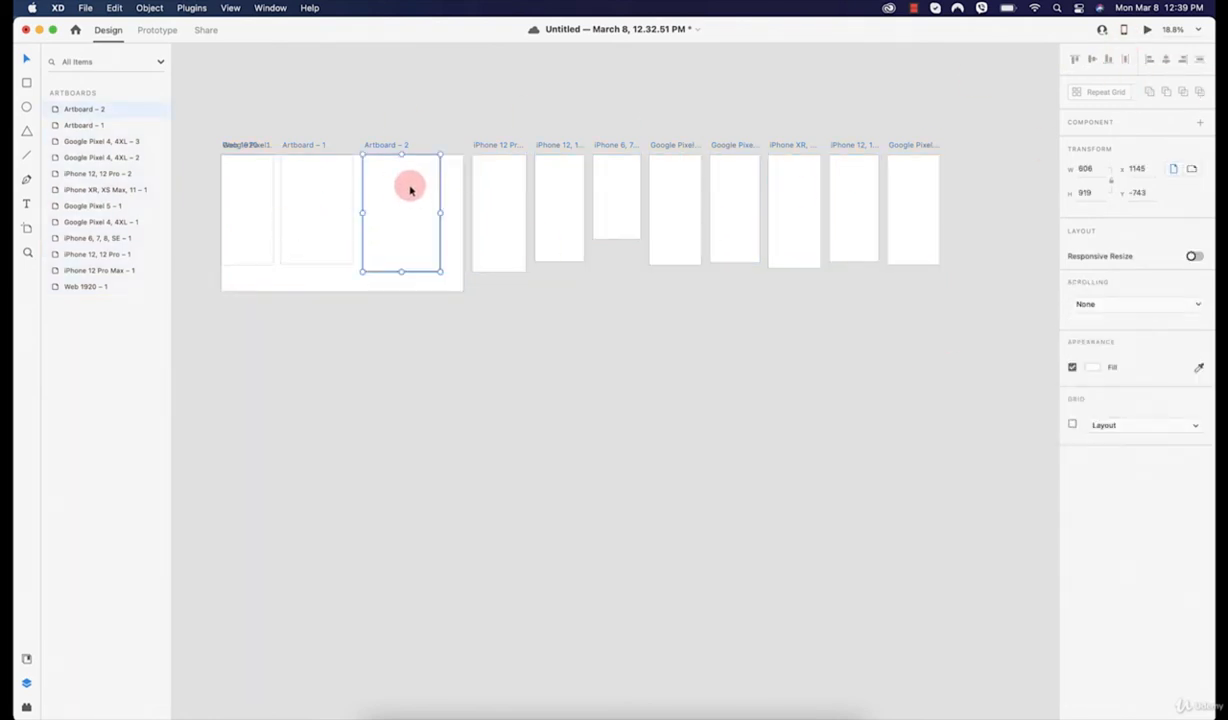
key("Delete")
left_click(323, 211)
key("Delete")
left_click(262, 213)
key("Delete")
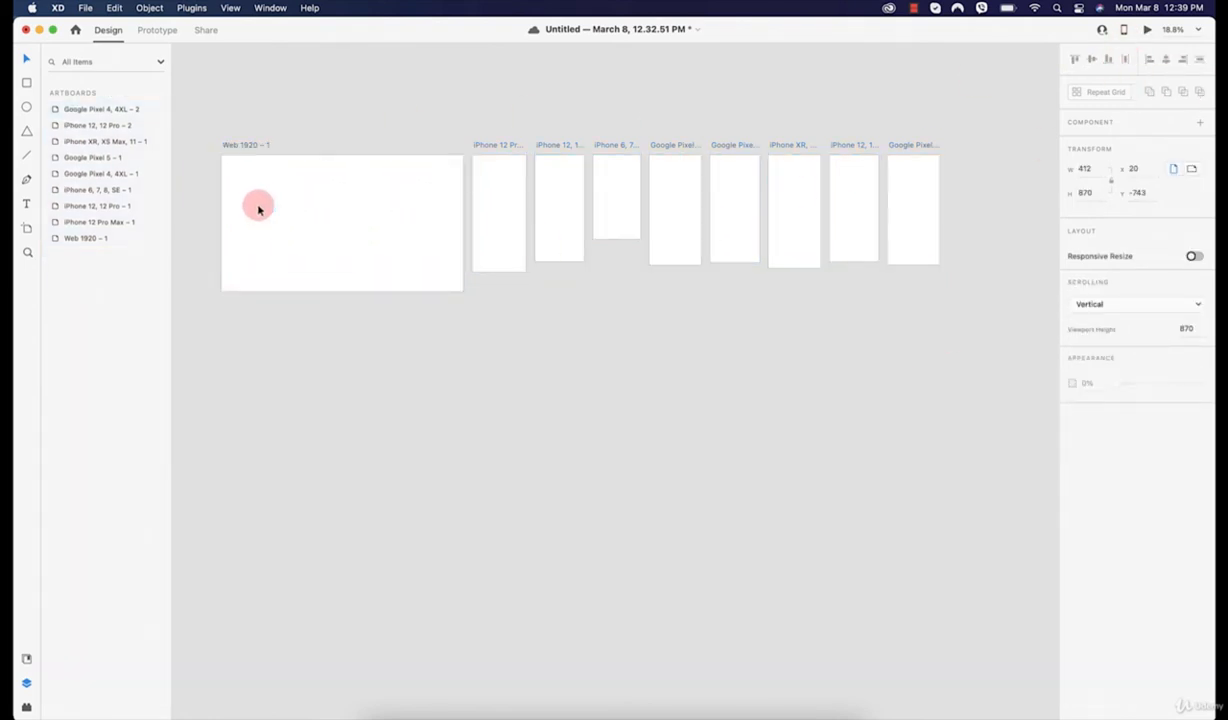
left_click_drag(498, 133, 910, 338)
key("Delete")
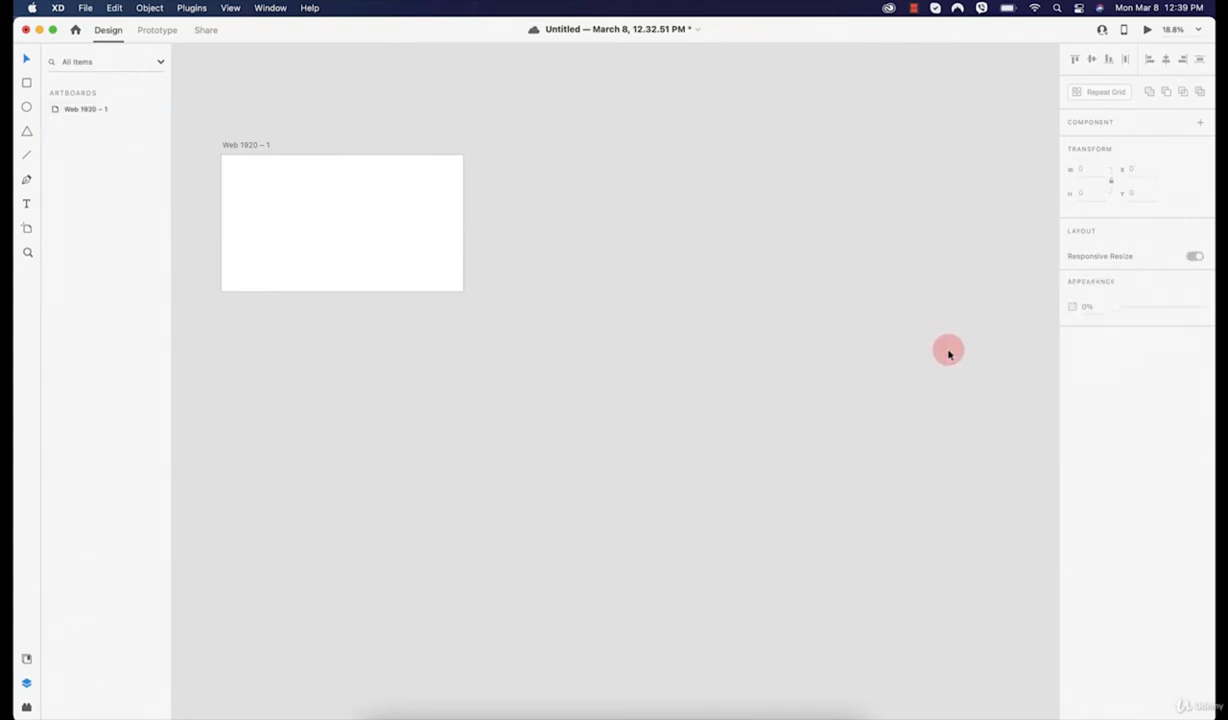
Select the Web 1920 artboard and zoom to fit it in view.
left_click(366, 231)
key("super+3")
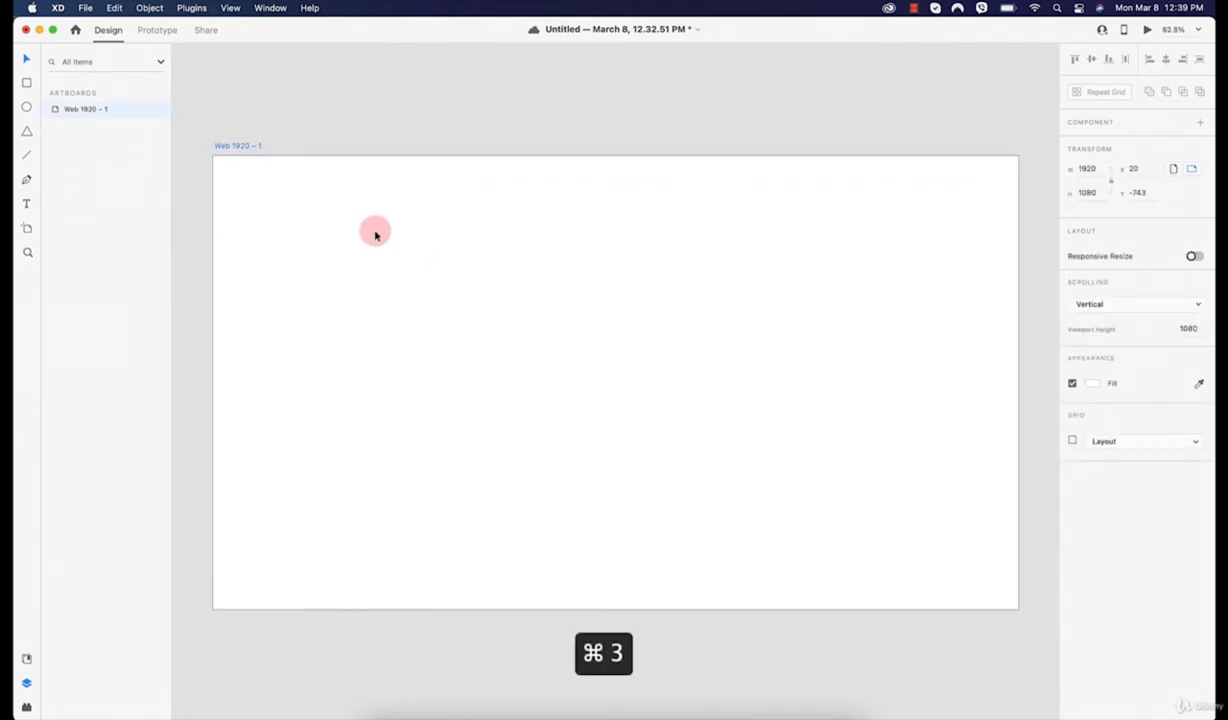
left_click(356, 104)
left_click(453, 232)
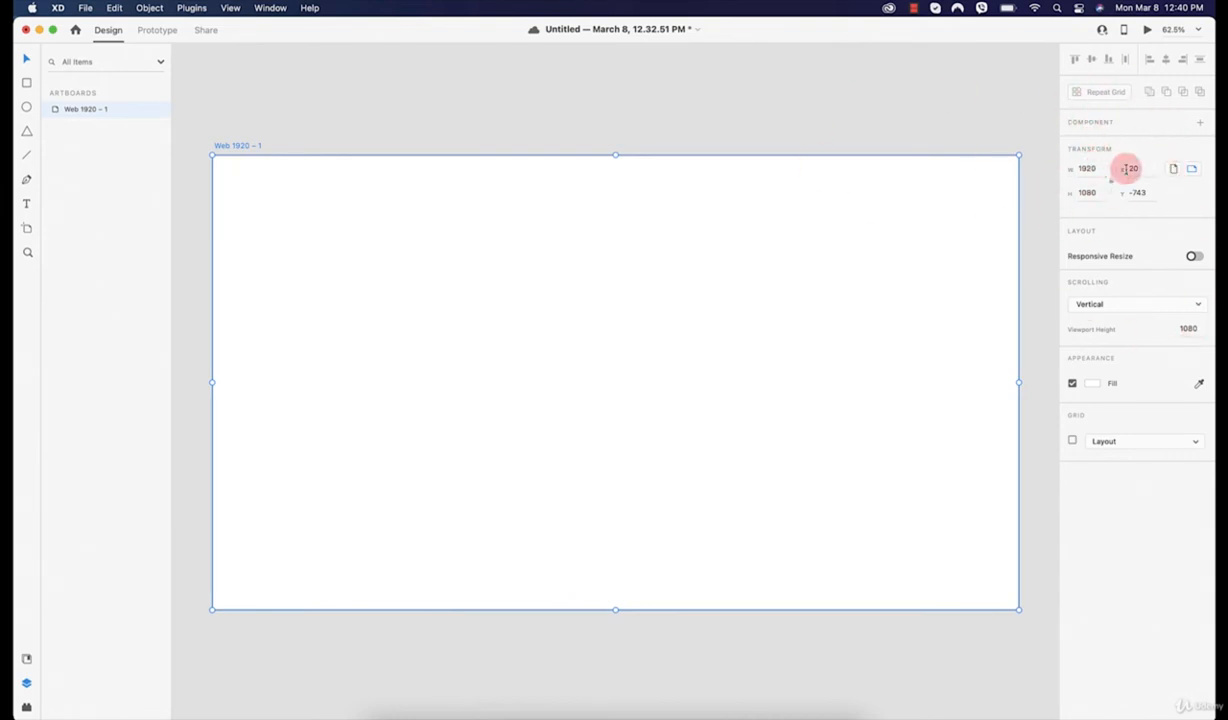
Switch the Web 1920 artboard to portrait orientation and back to landscape.
left_click(1087, 195)
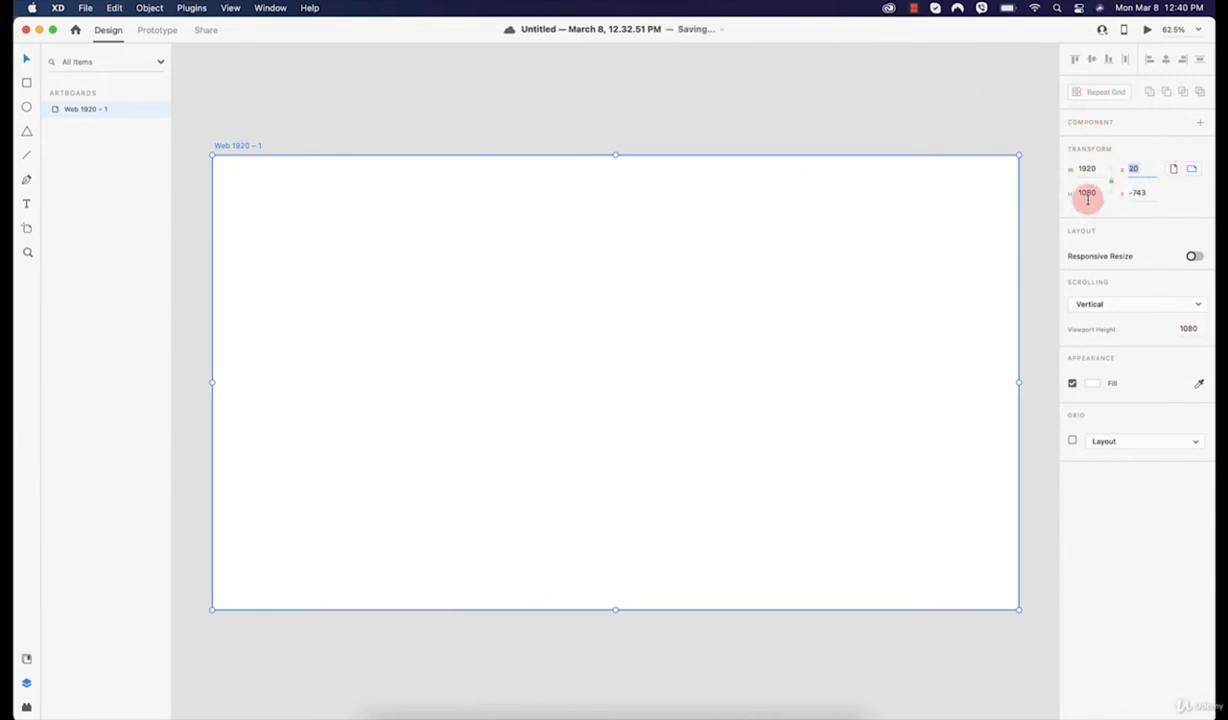
left_click(1171, 170)
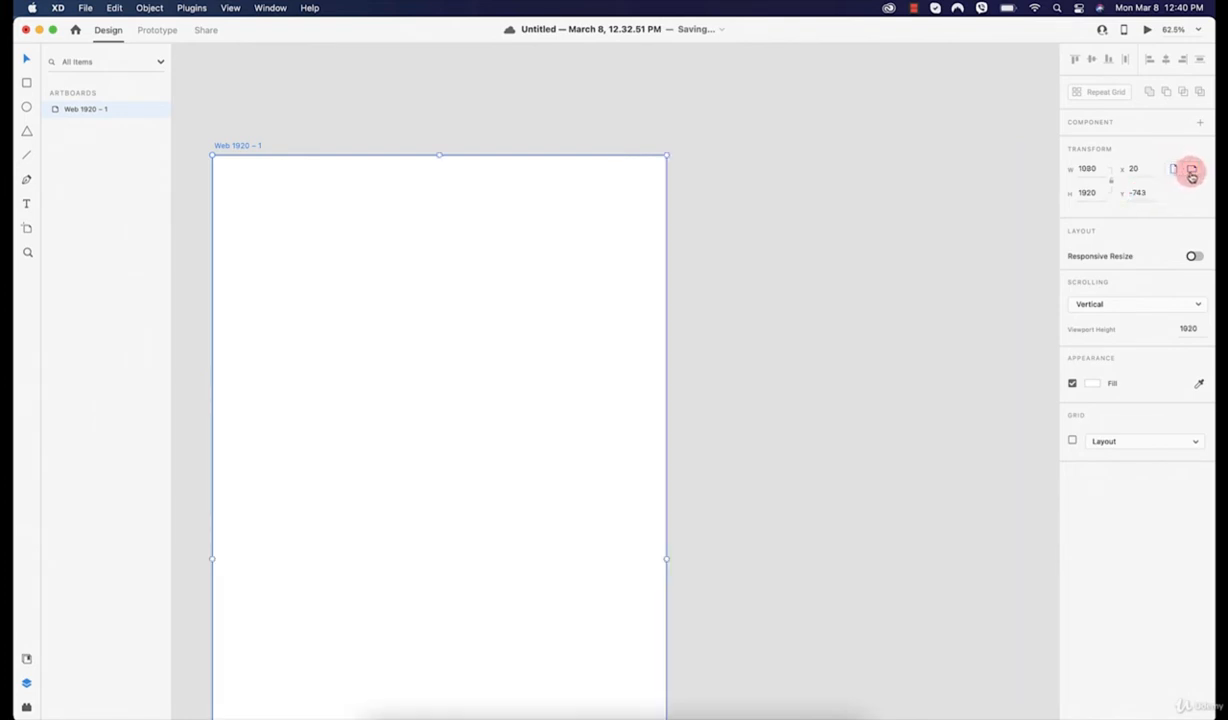
left_click(1191, 172)
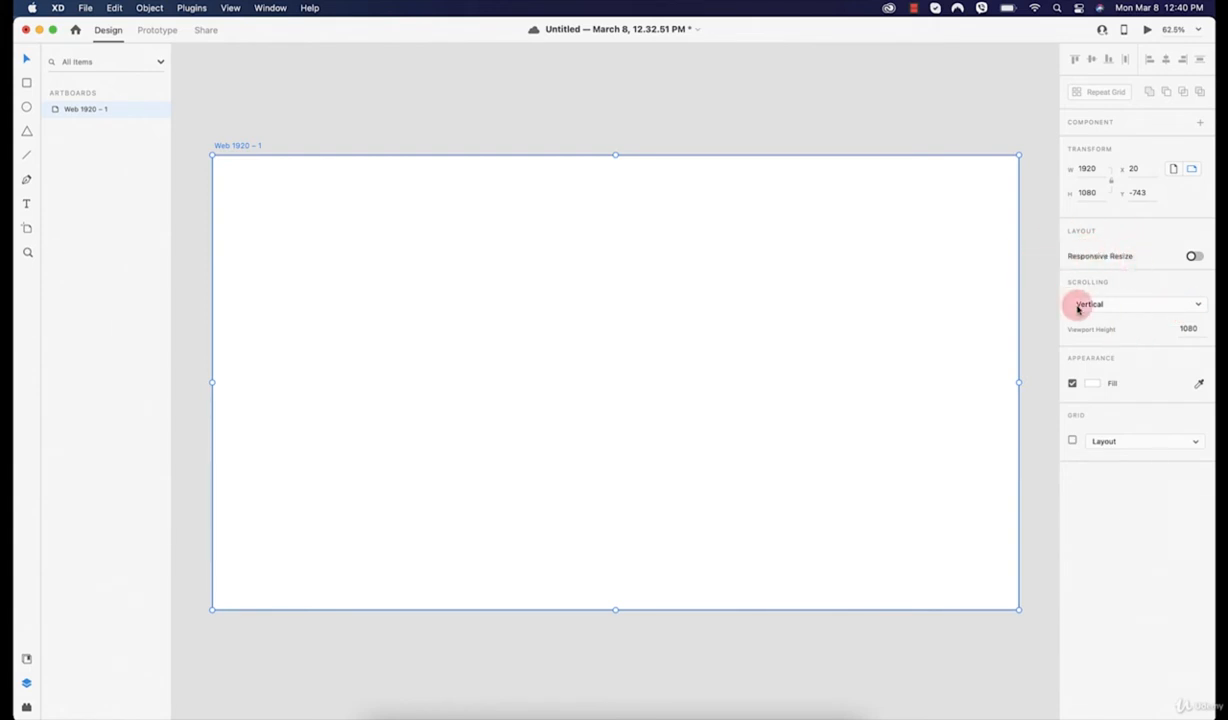
Review the scrolling setting of the Web 1920 artboard.
left_click(1107, 309)
left_click(740, 316)
scroll(727, 353, "down", 3)
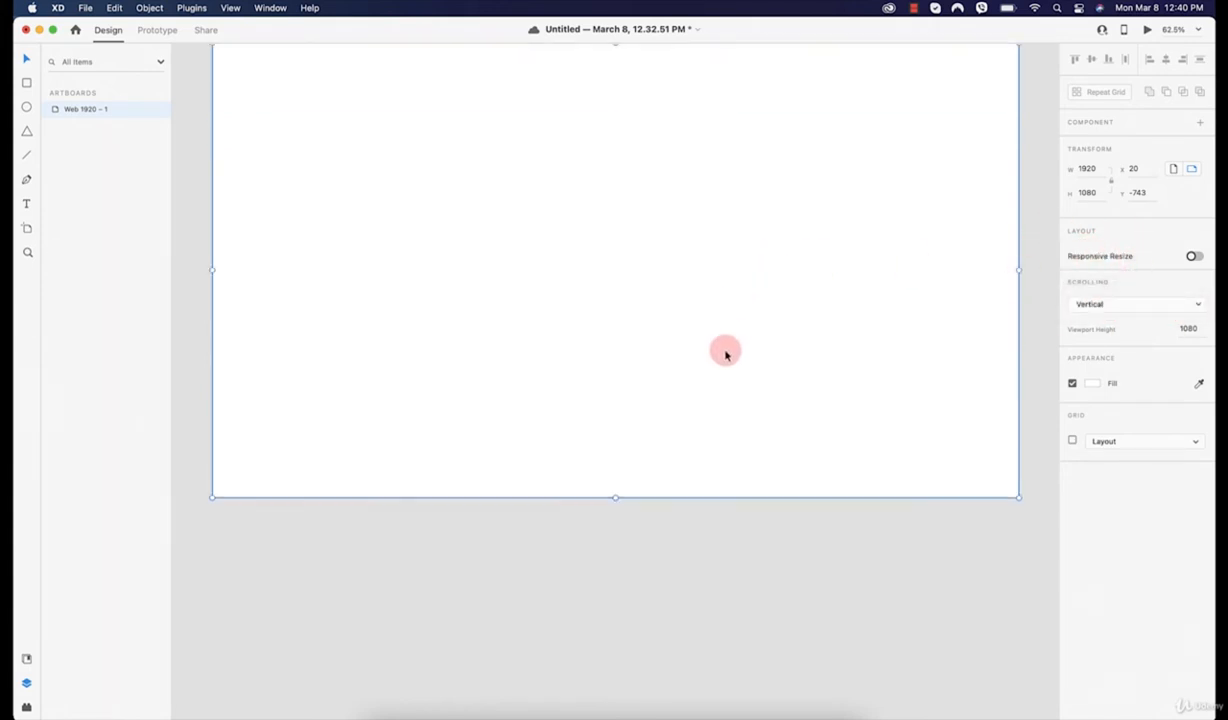
scroll(729, 356, "up", 2)
scroll(729, 357, "down", 1)
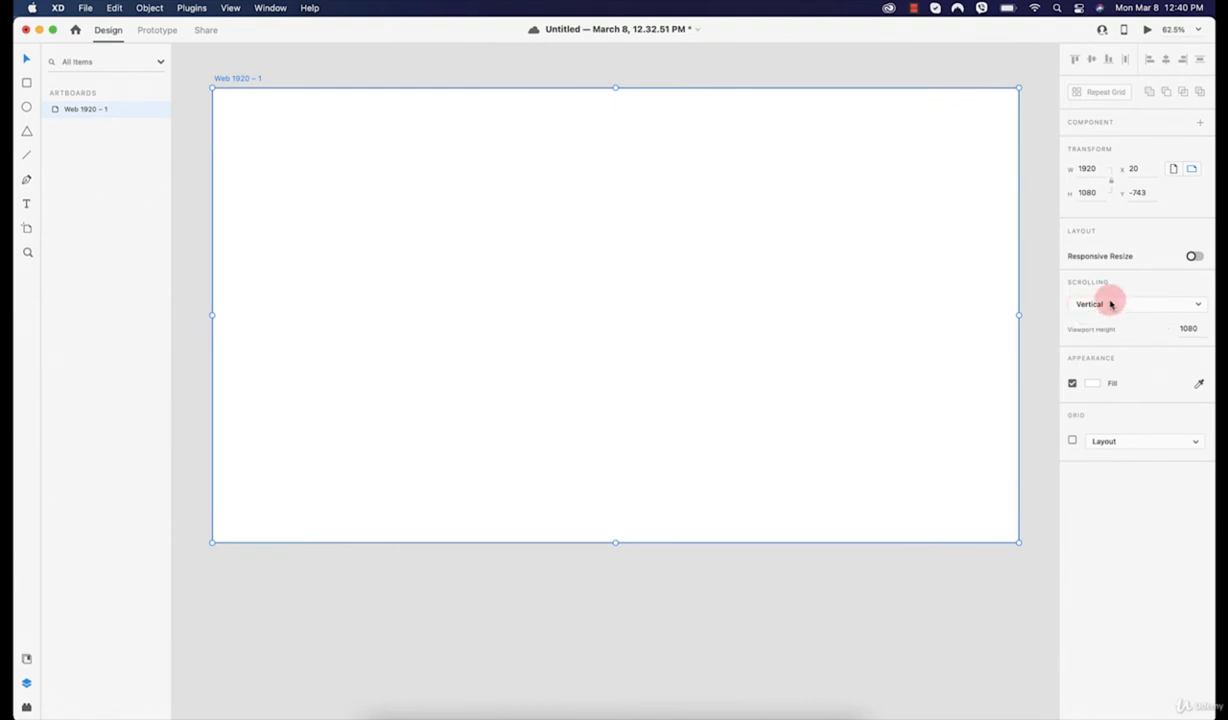
scroll(748, 323, "down", 1)
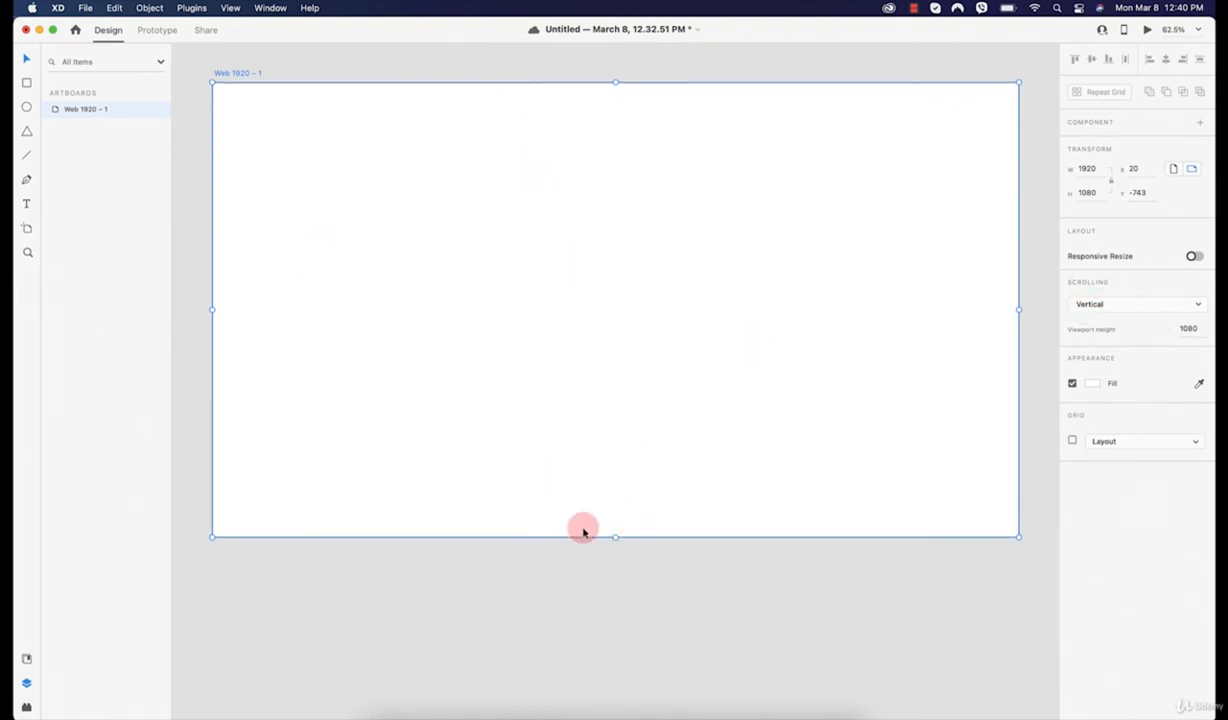
Enlarge the Web 1920 artboard by its edges to about 2088 by 1692.
left_click_drag(615, 537, 579, 674)
left_click_drag(1017, 329, 957, 334)
scroll(757, 372, "down", 5)
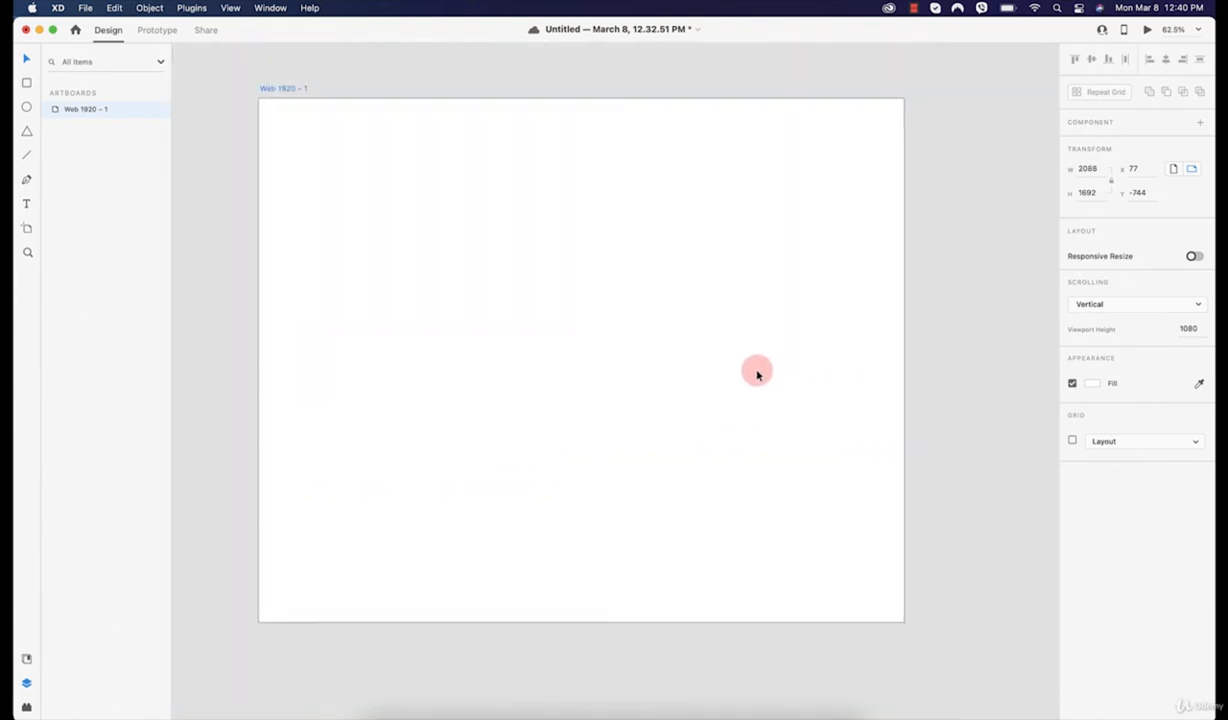
scroll(442, 427, "up", 3)
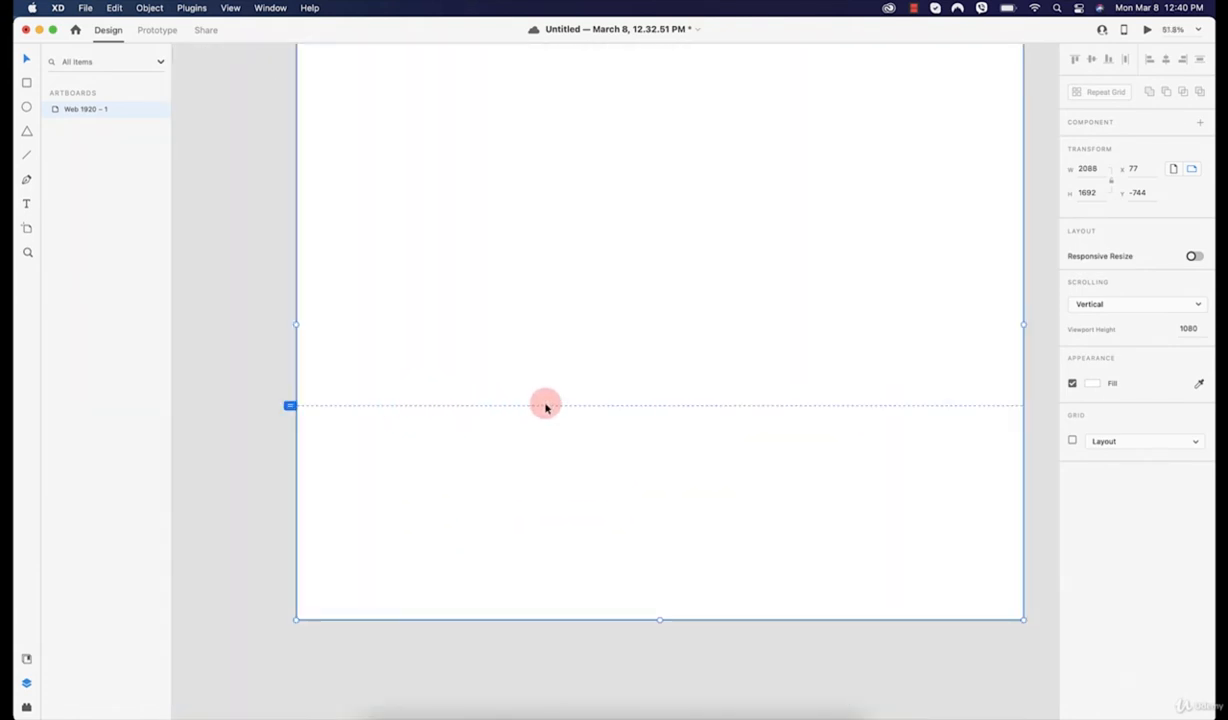
left_click_drag(361, 293, 315, 370)
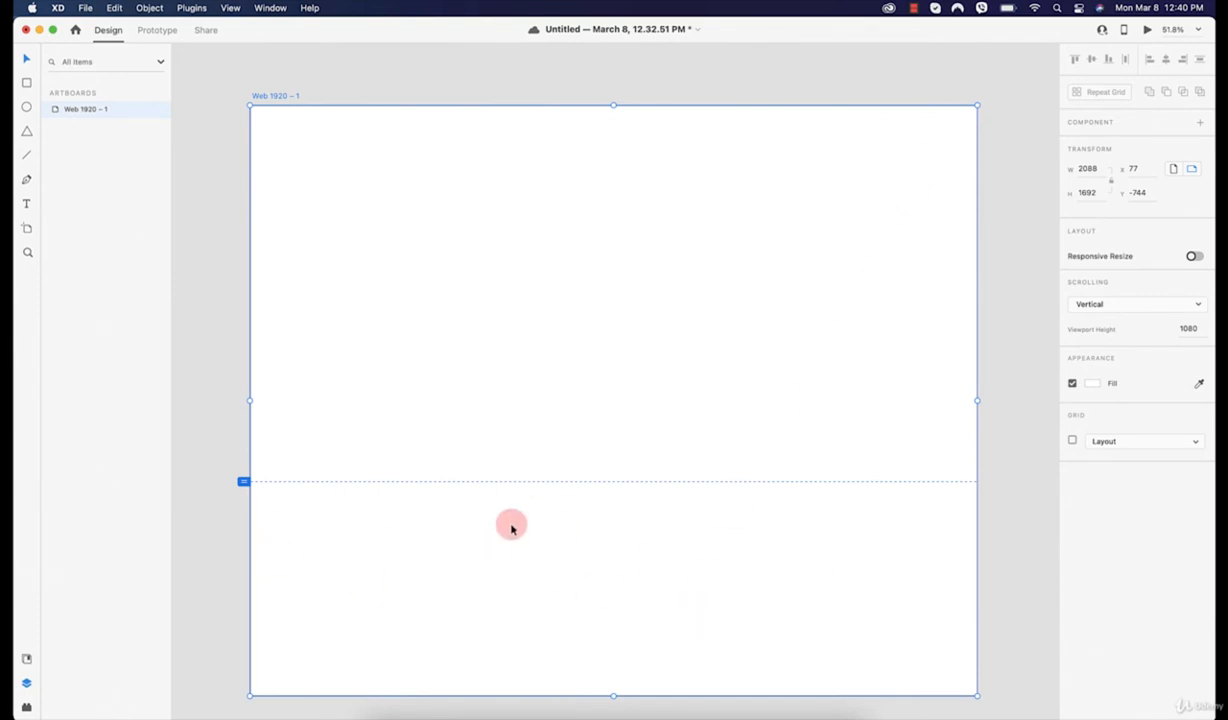
Examine the artboard content area above and below the dashed viewport height line.
scroll(541, 415, "down", 2)
scroll(541, 415, "up", 2)
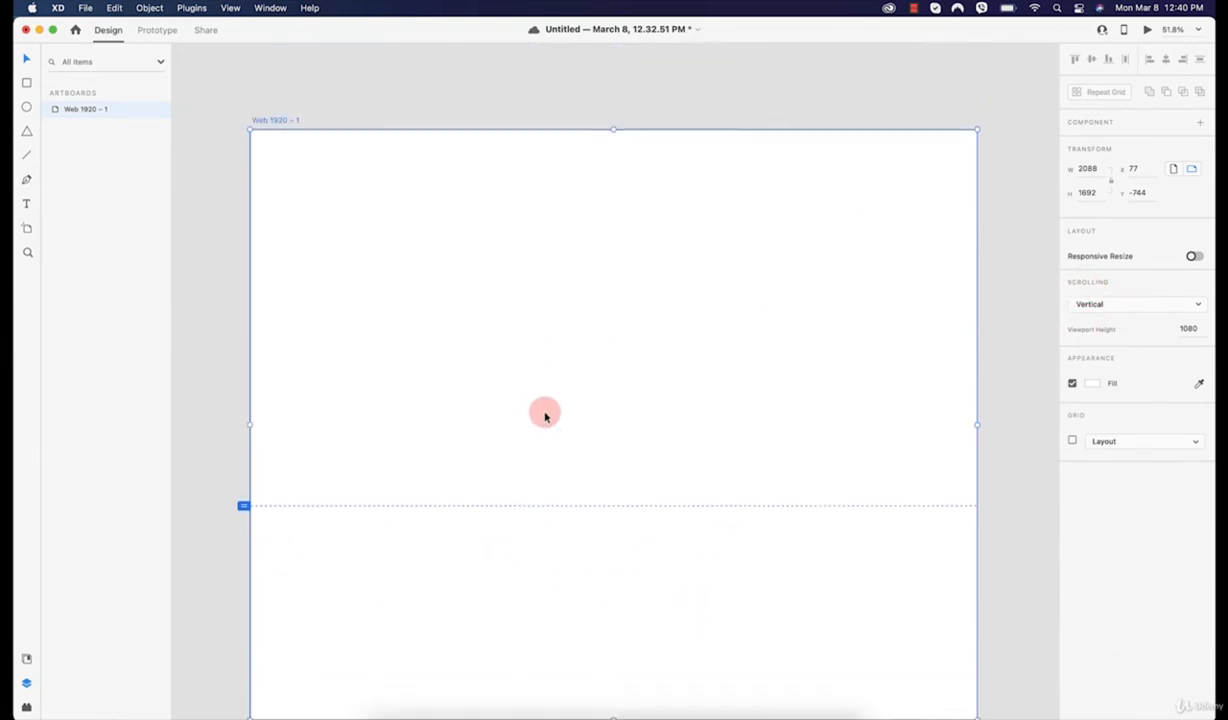
scroll(542, 416, "down", 4)
scroll(545, 417, "up", 2)
scroll(547, 418, "down", 2)
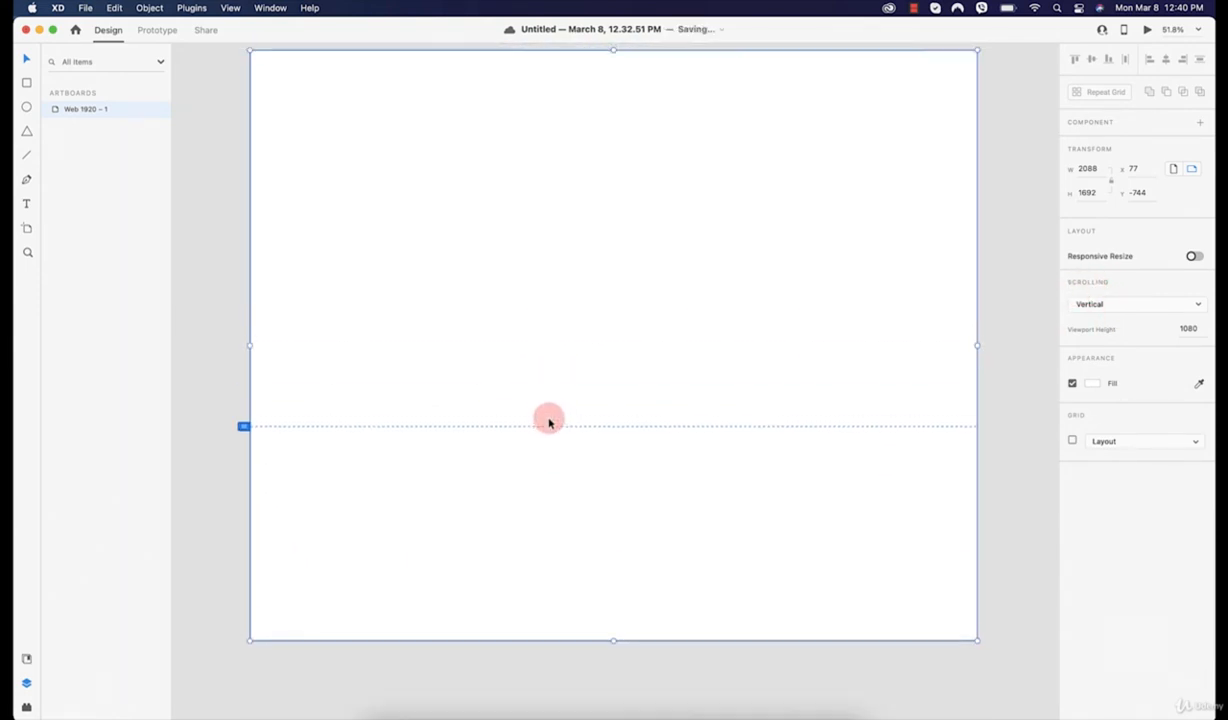
scroll(548, 421, "up", 2)
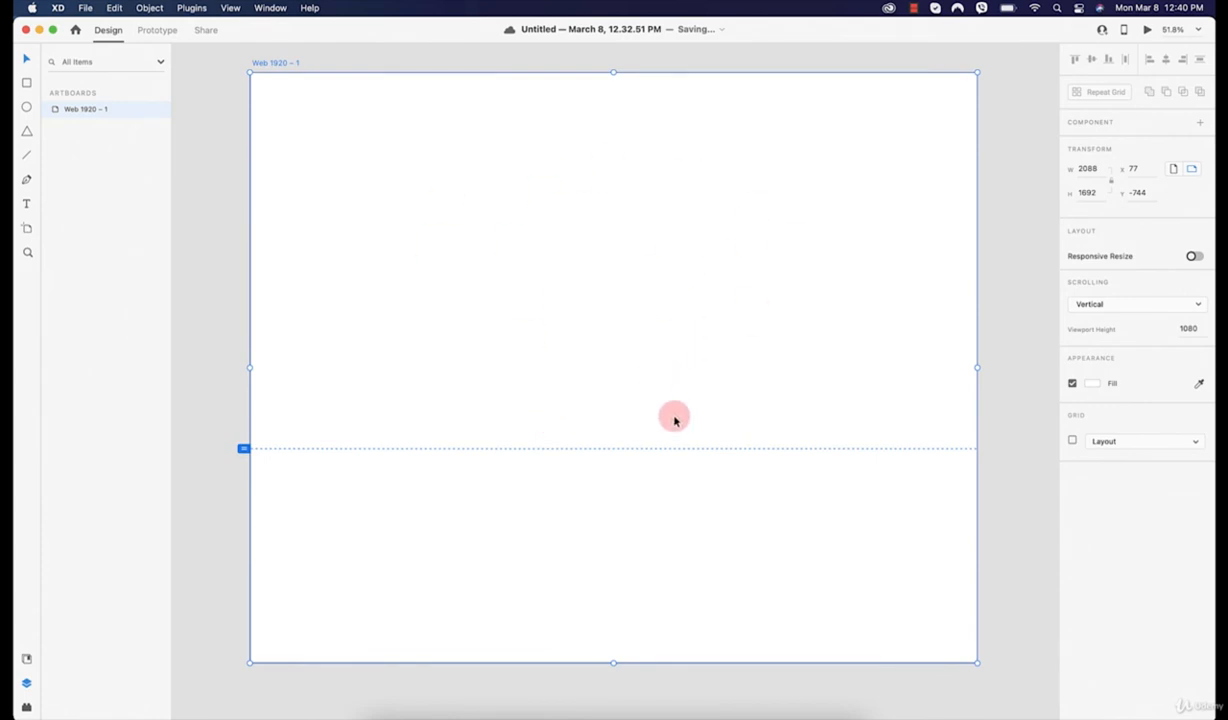
Change the artboard's fill colour from the colour picker to a dark grey.
left_click(1093, 384)
left_click_drag(990, 389, 896, 373)
left_click(1148, 382)
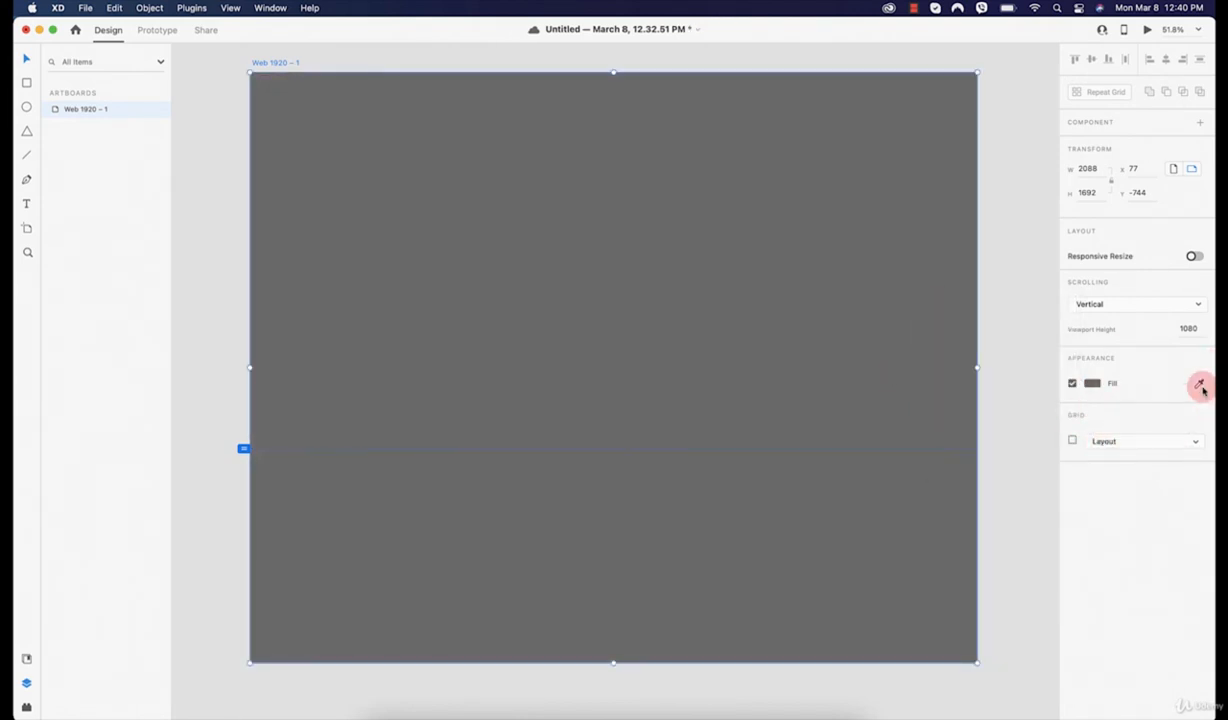
Turn on the artboard's layout grid with 12 columns and open its margin value for editing.
left_click(1074, 441)
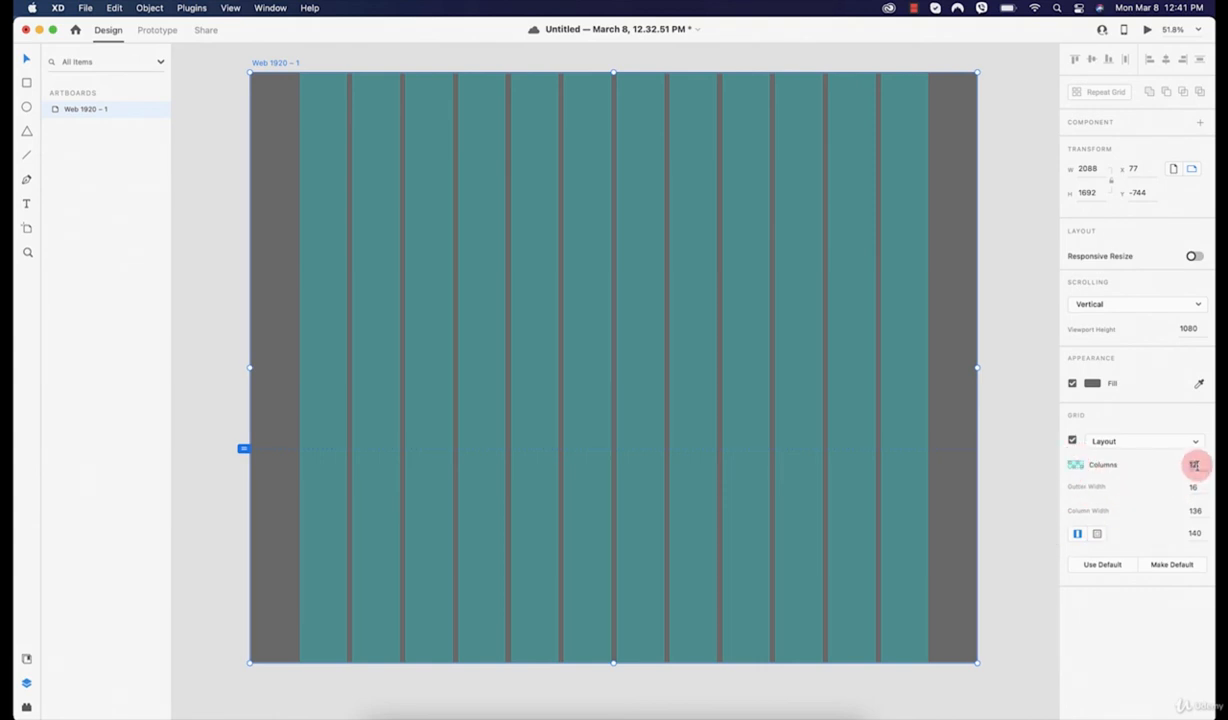
key("Down")
key("Up")
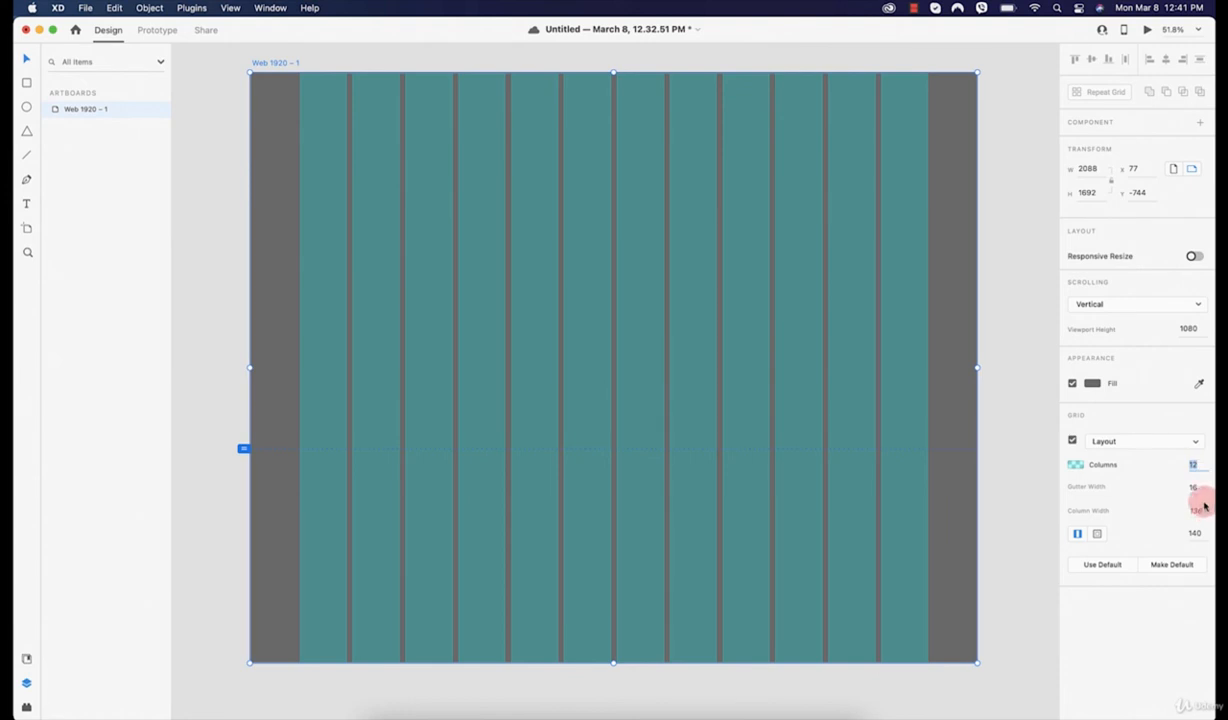
left_click(1189, 535)
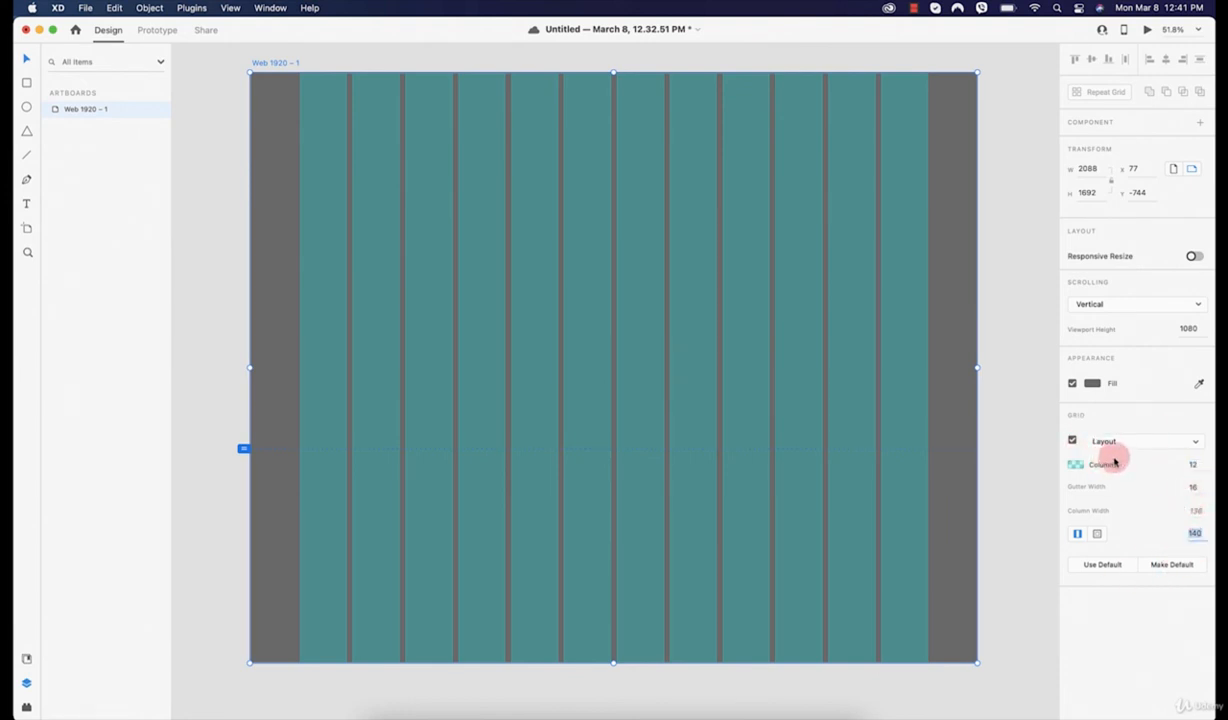
Change the artboard's grid type to Square and inspect the grid up close.
left_click(1123, 448)
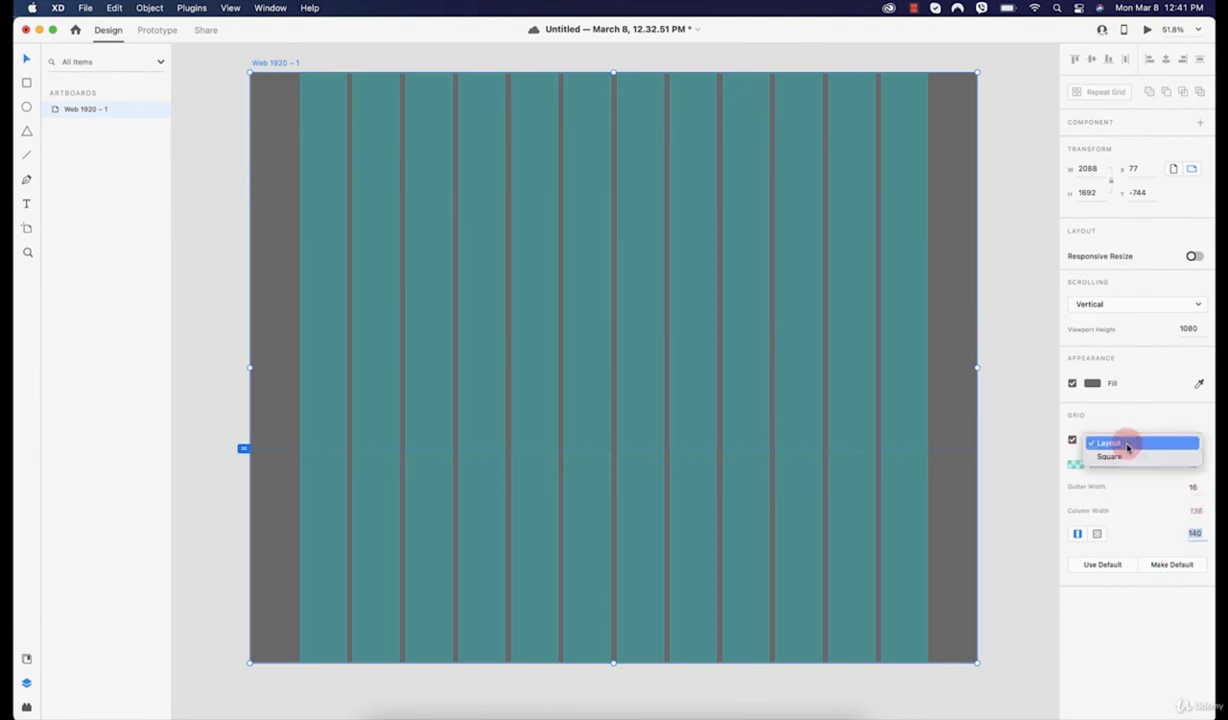
left_click(1114, 457)
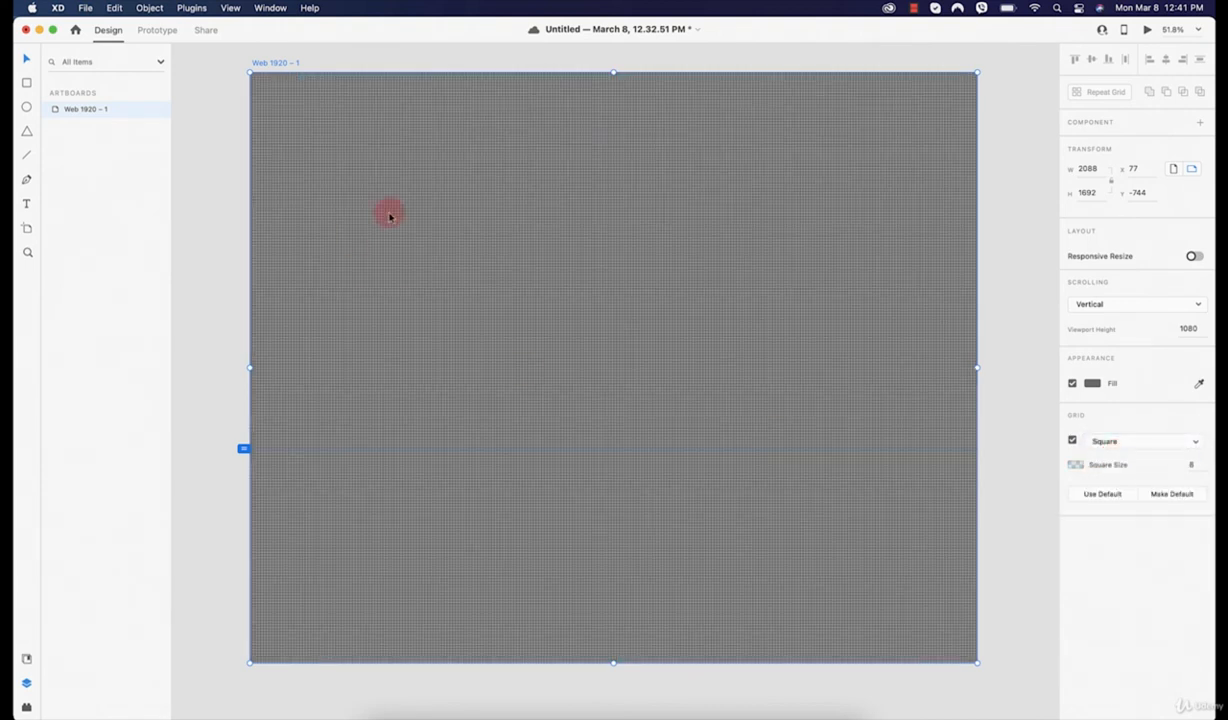
scroll(603, 285, "up", 5)
scroll(609, 358, "down", 2)
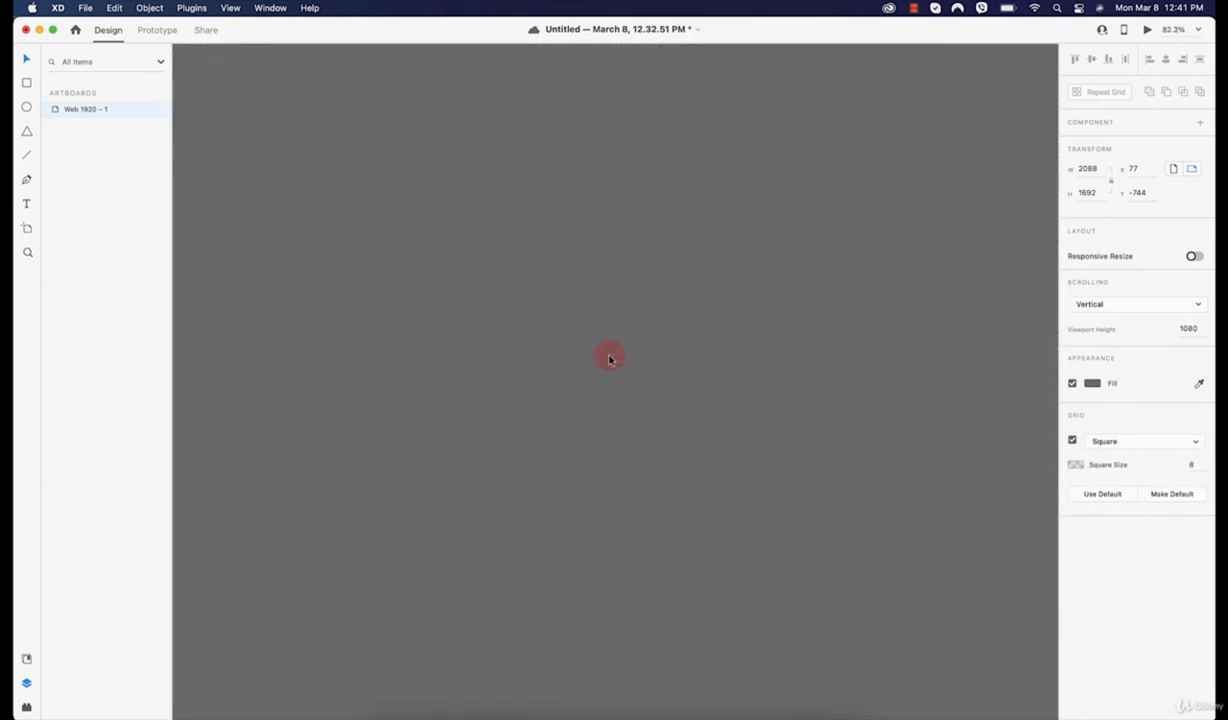
key("super+0")
Set the artboard's grid type back to Layout.
left_click(1110, 442)
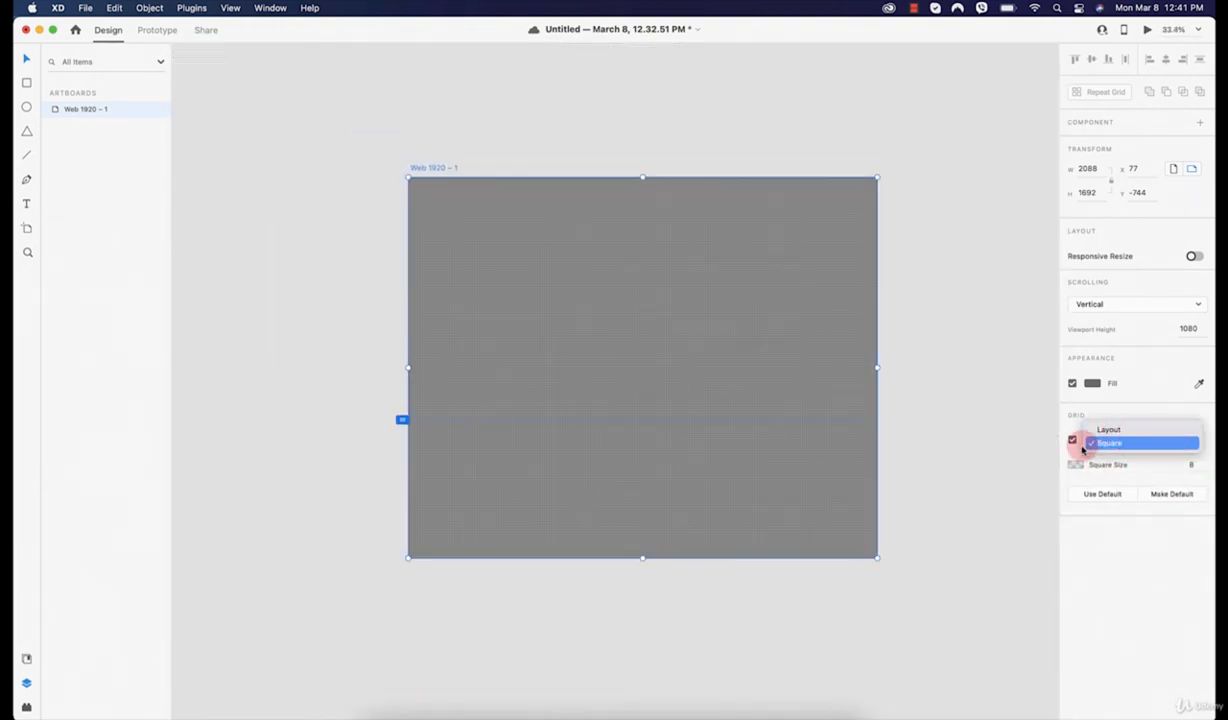
left_click(1127, 431)
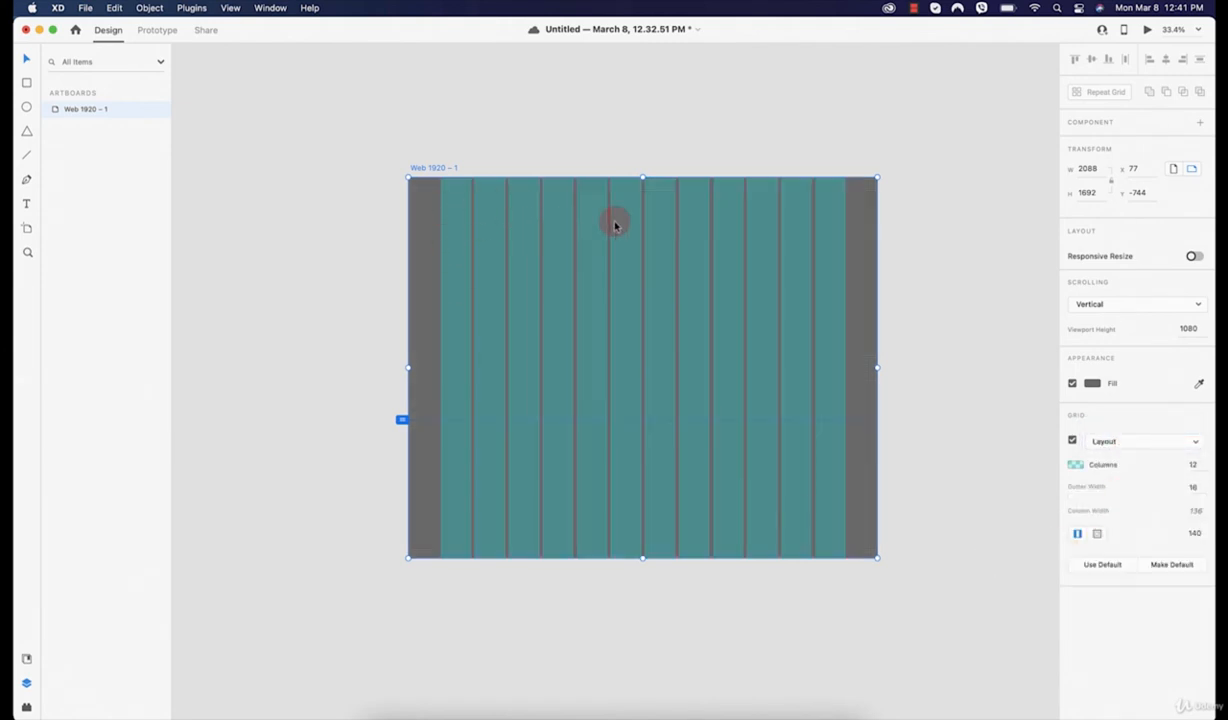
left_click(850, 148)
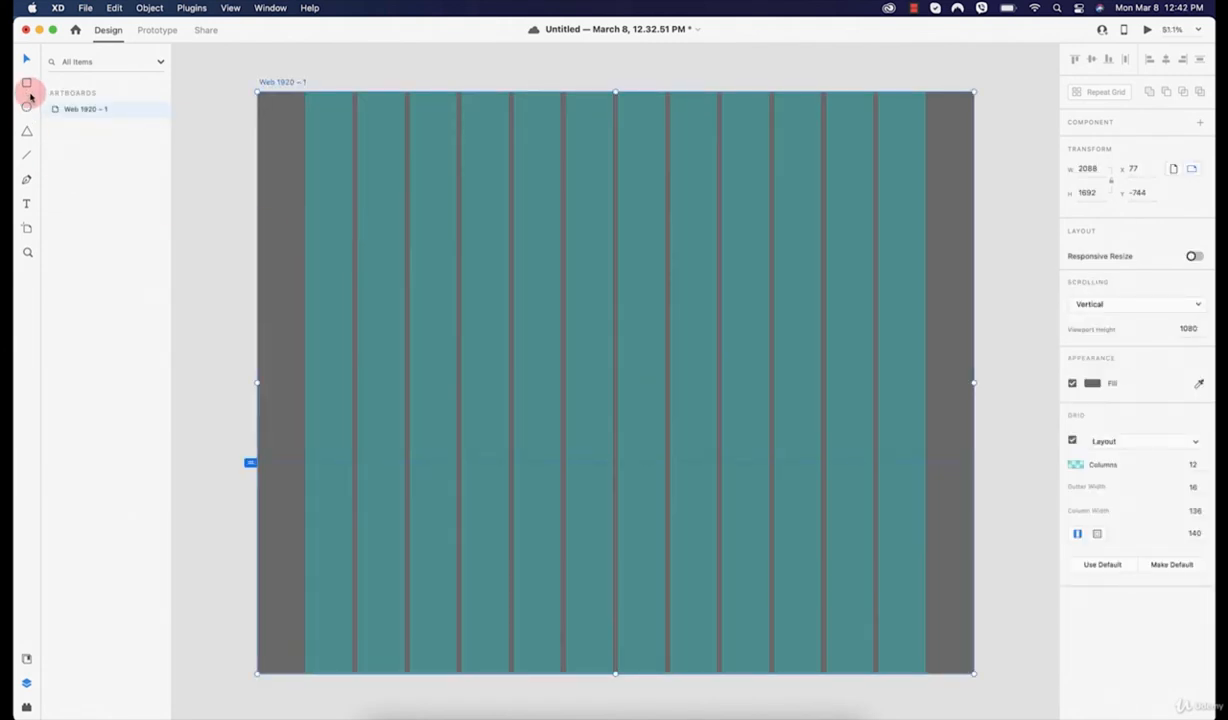
Draw a rectangle about 440 by 322 across the first three grid columns in the artboard's upper part.
left_click(28, 84)
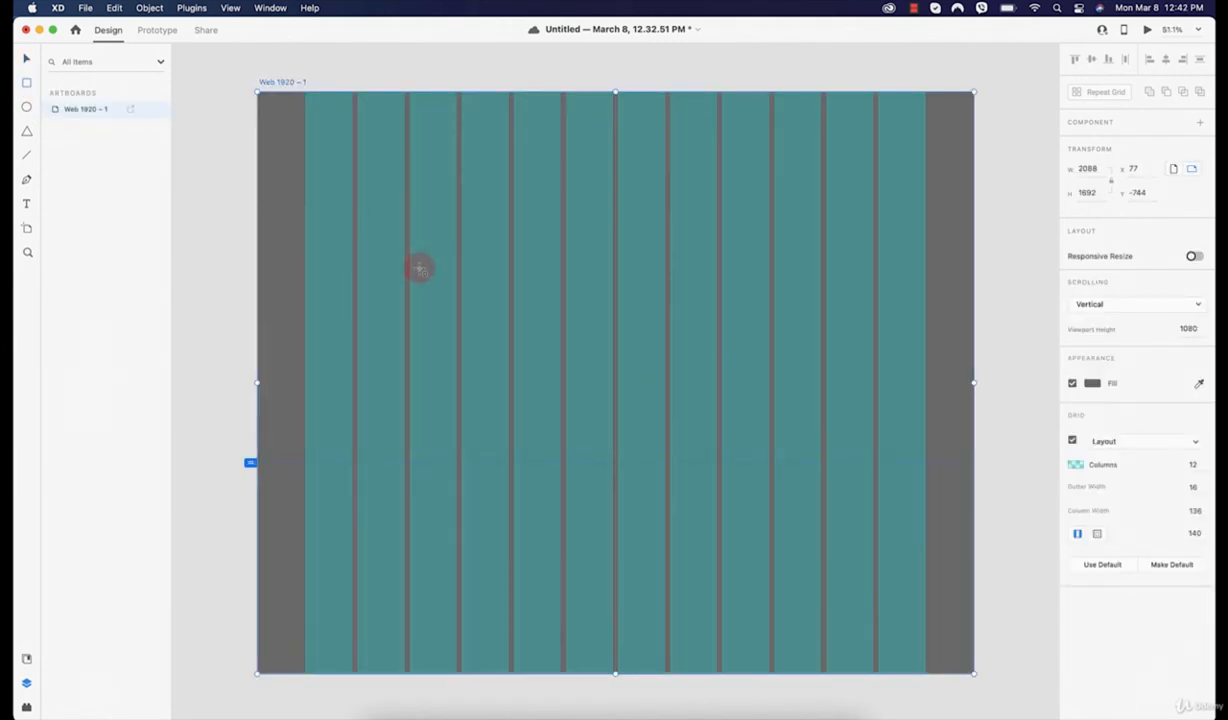
left_click_drag(305, 203, 455, 312)
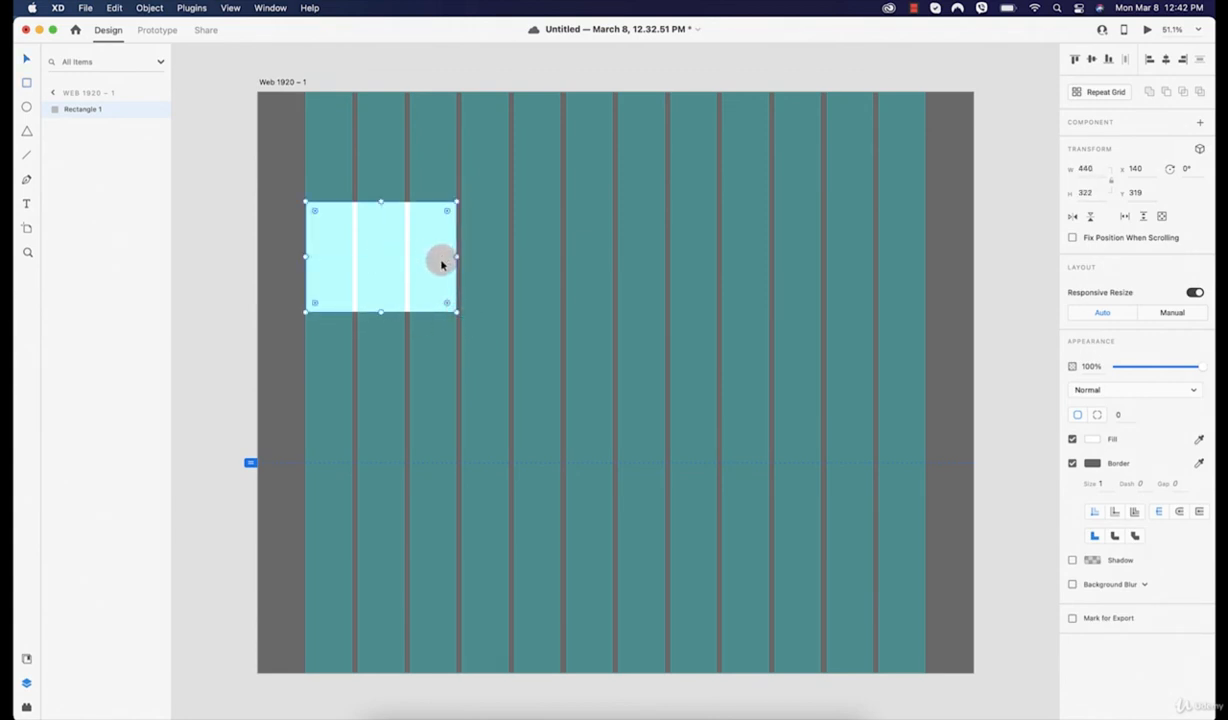
left_click(916, 399)
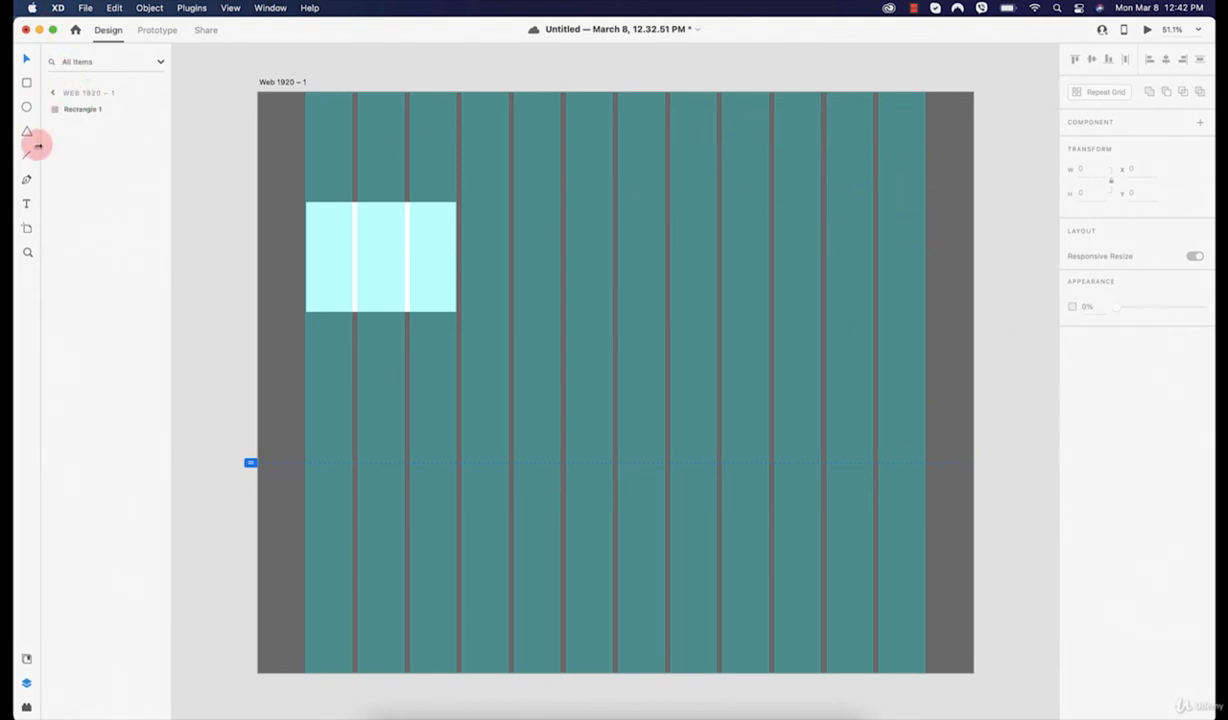
Turn off the layout grid of the Web 1920 – 1 artboard.
left_click(51, 93)
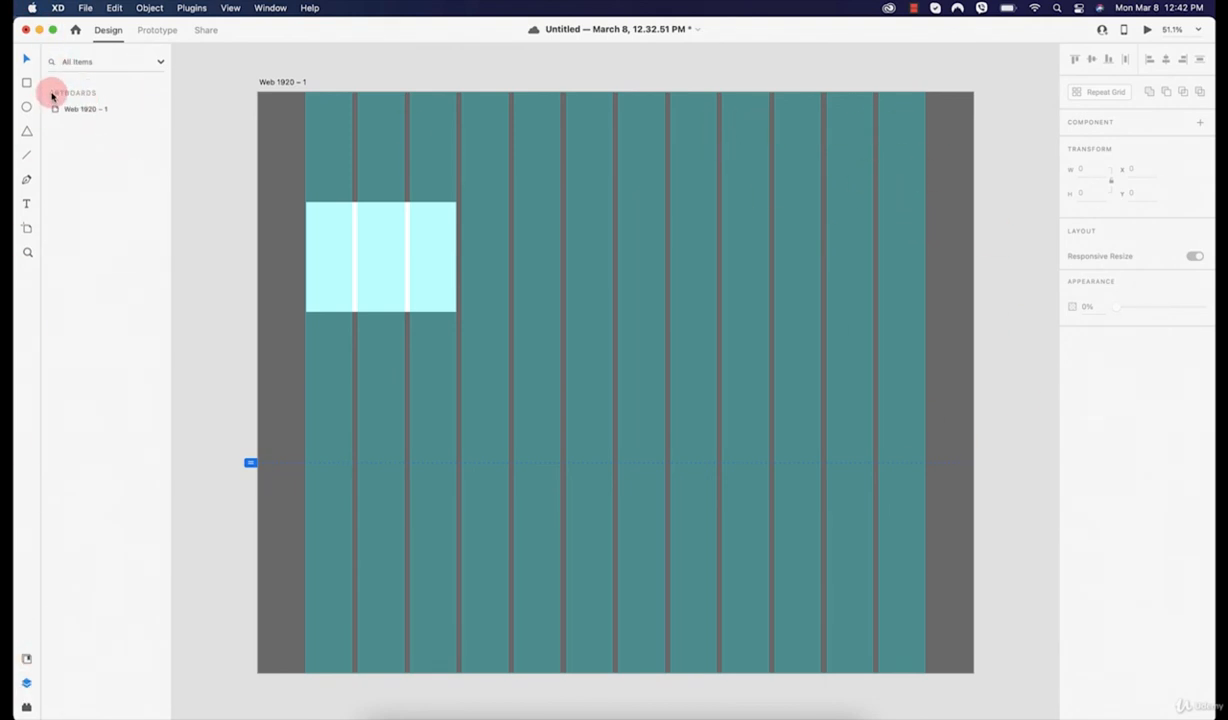
left_click(110, 110)
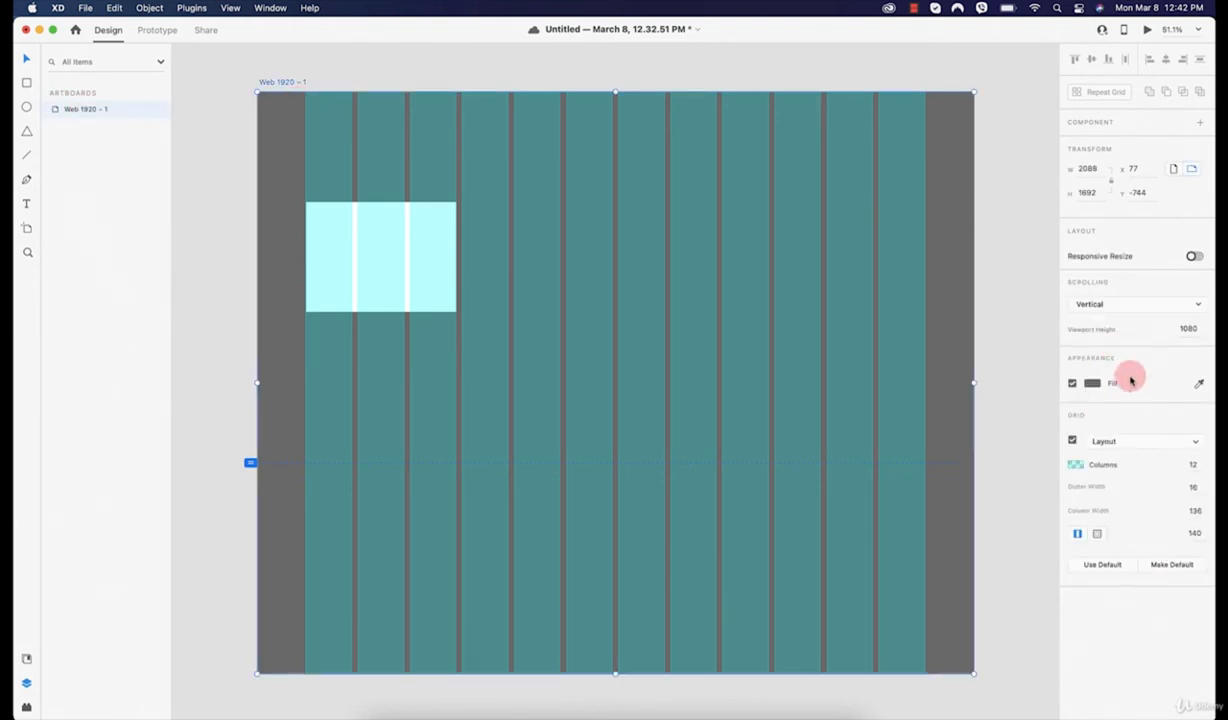
left_click(1071, 440)
left_click(765, 265)
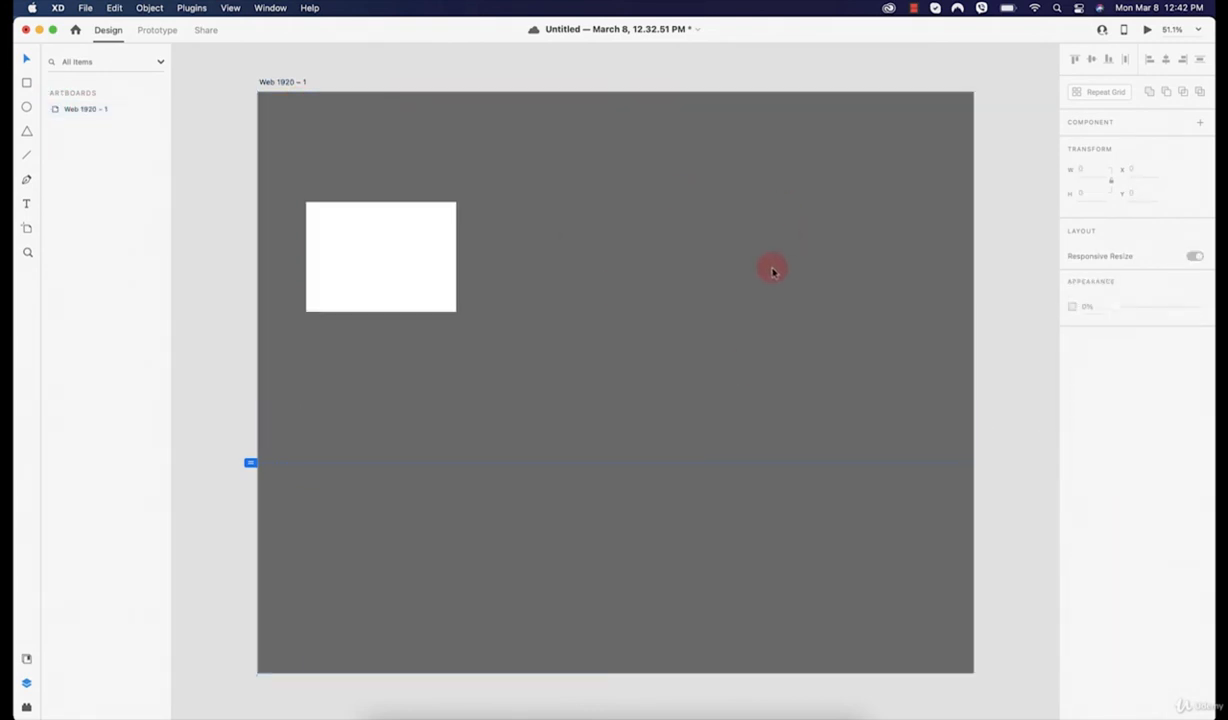
Delete the white rectangle from the artboard.
left_click(323, 228)
key("Delete")
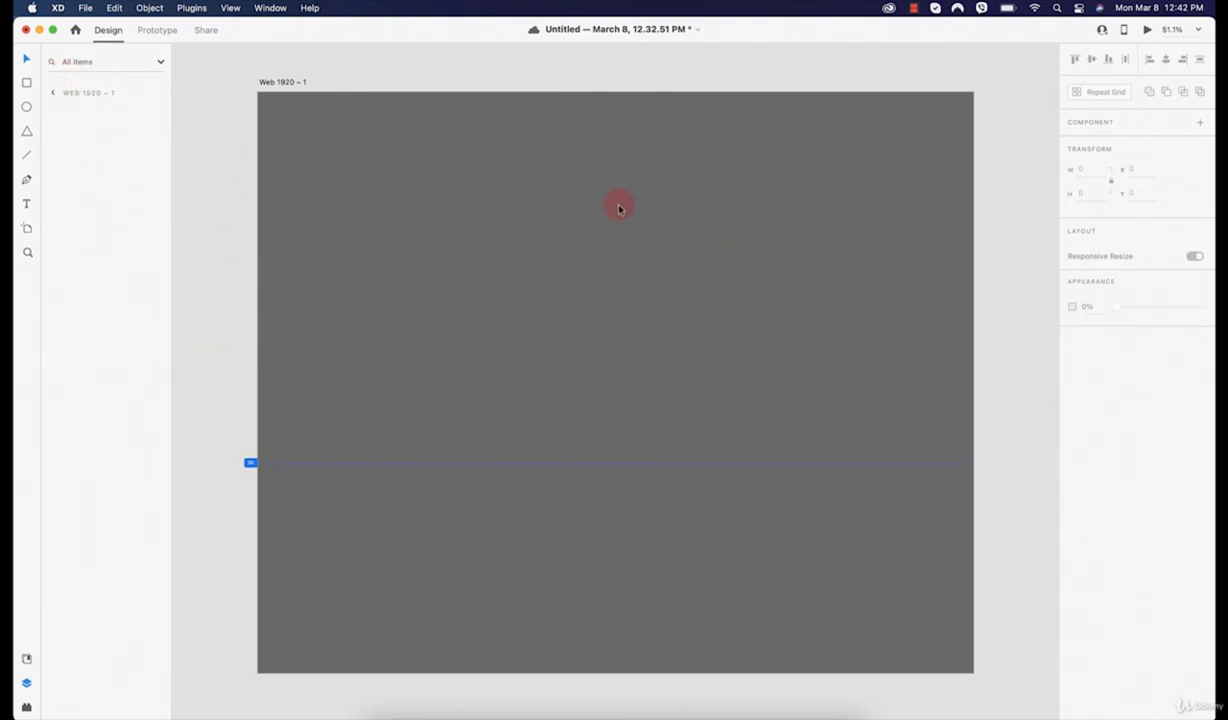
left_click(913, 8)
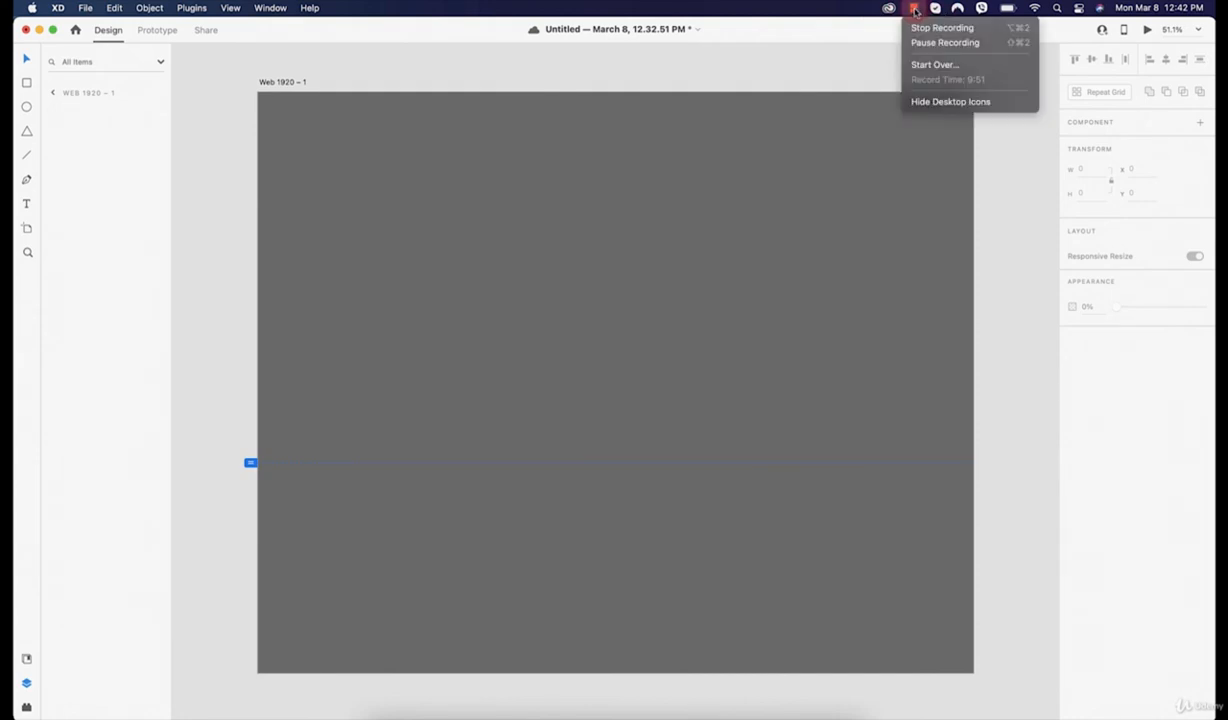